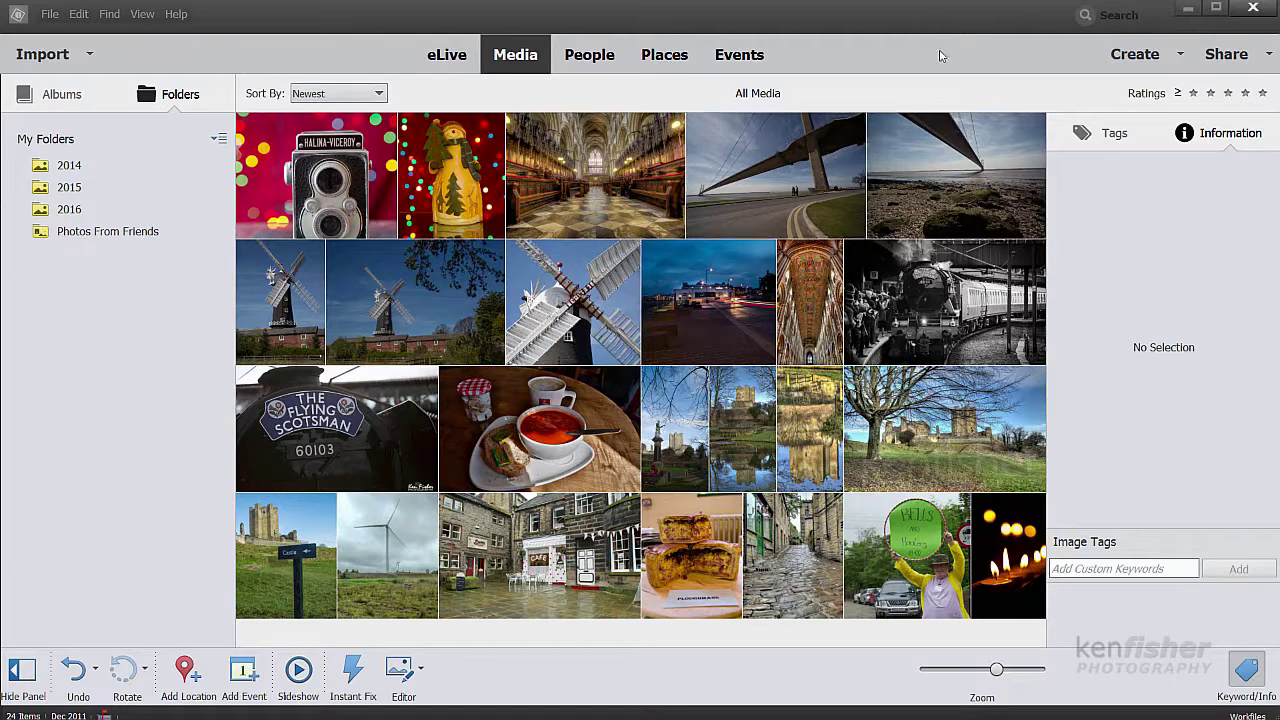
- Search the photo library by the windmill smart tag
click(1108, 17)
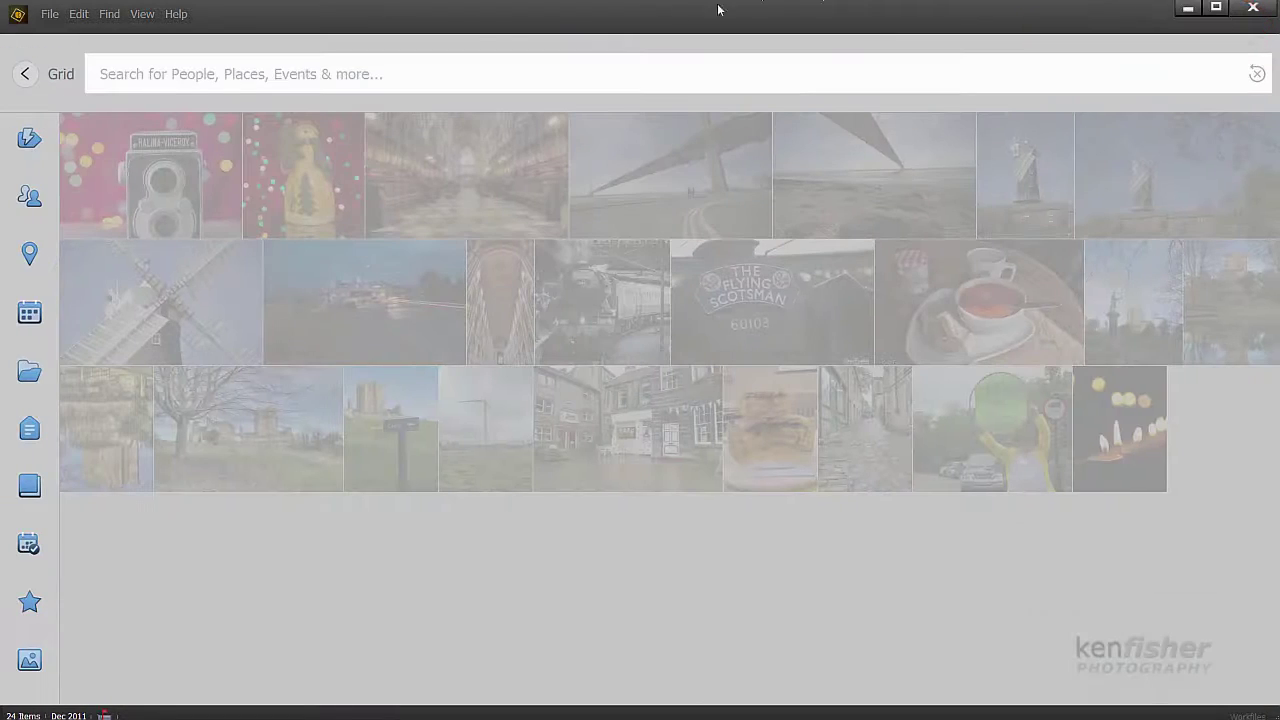
click(29, 139)
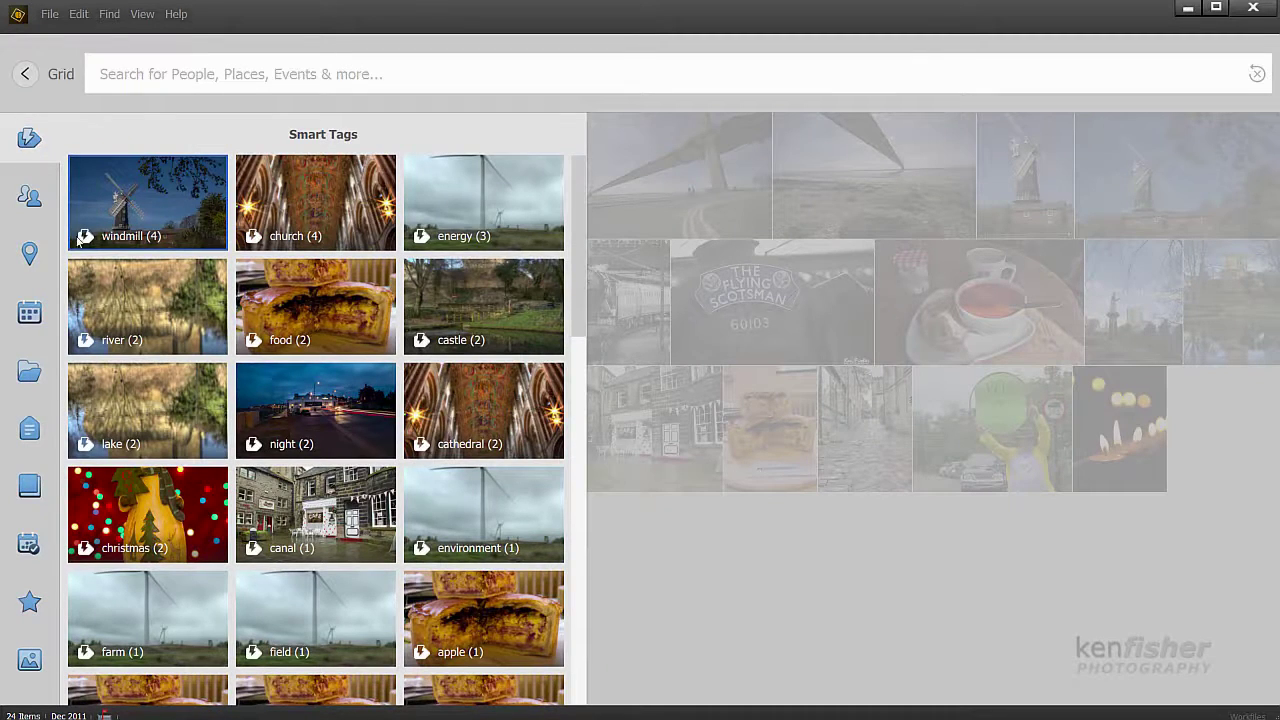
click(138, 216)
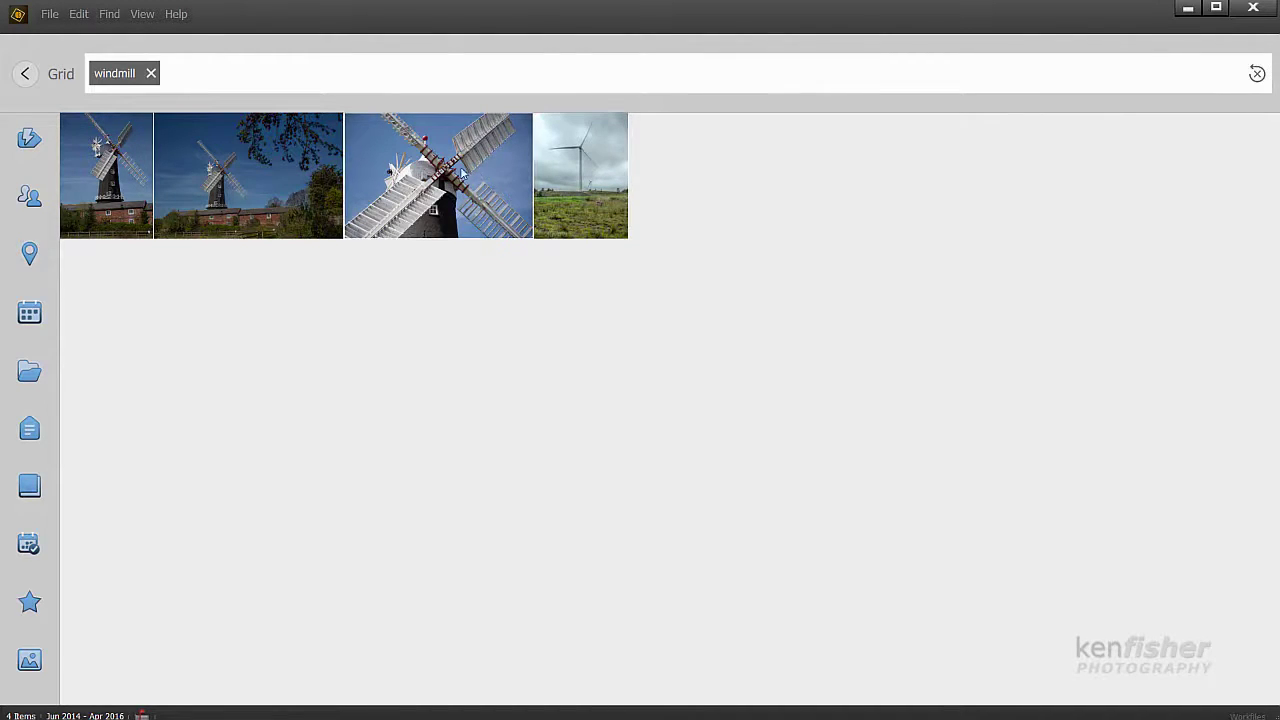
- Add the christmas smart tag to the windmill search and combine the two tags with AND
click(33, 141)
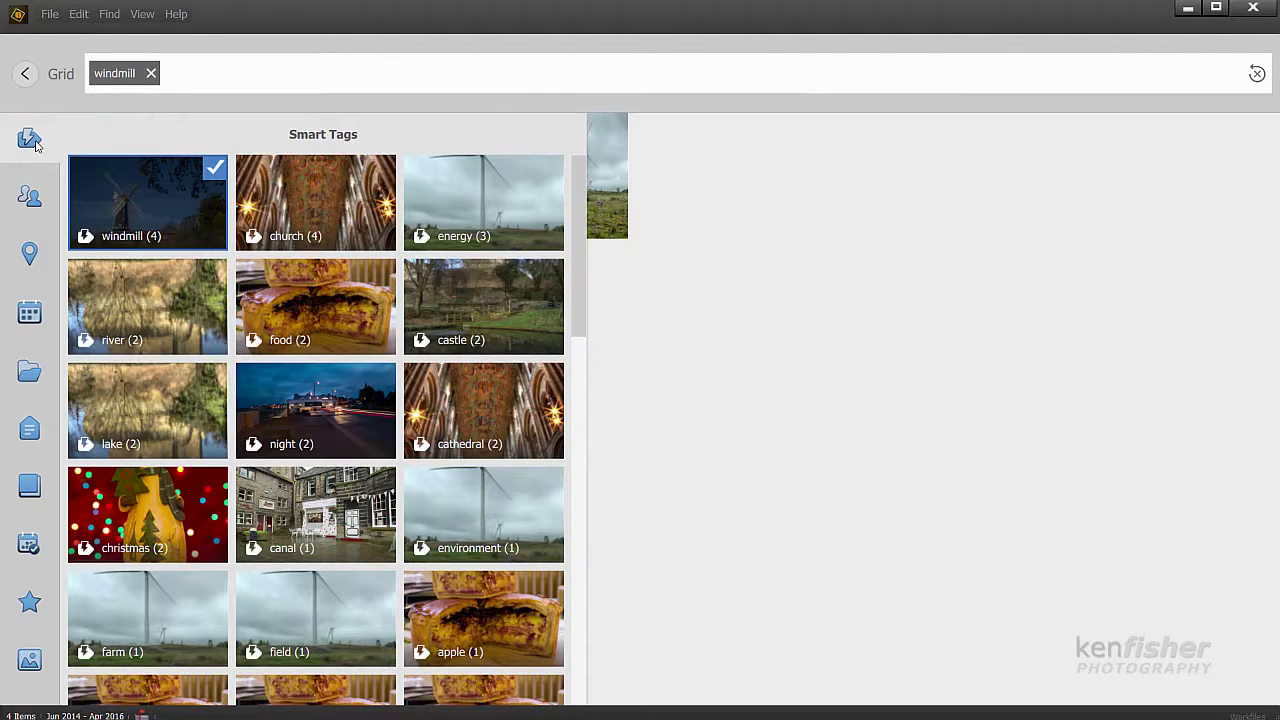
click(157, 535)
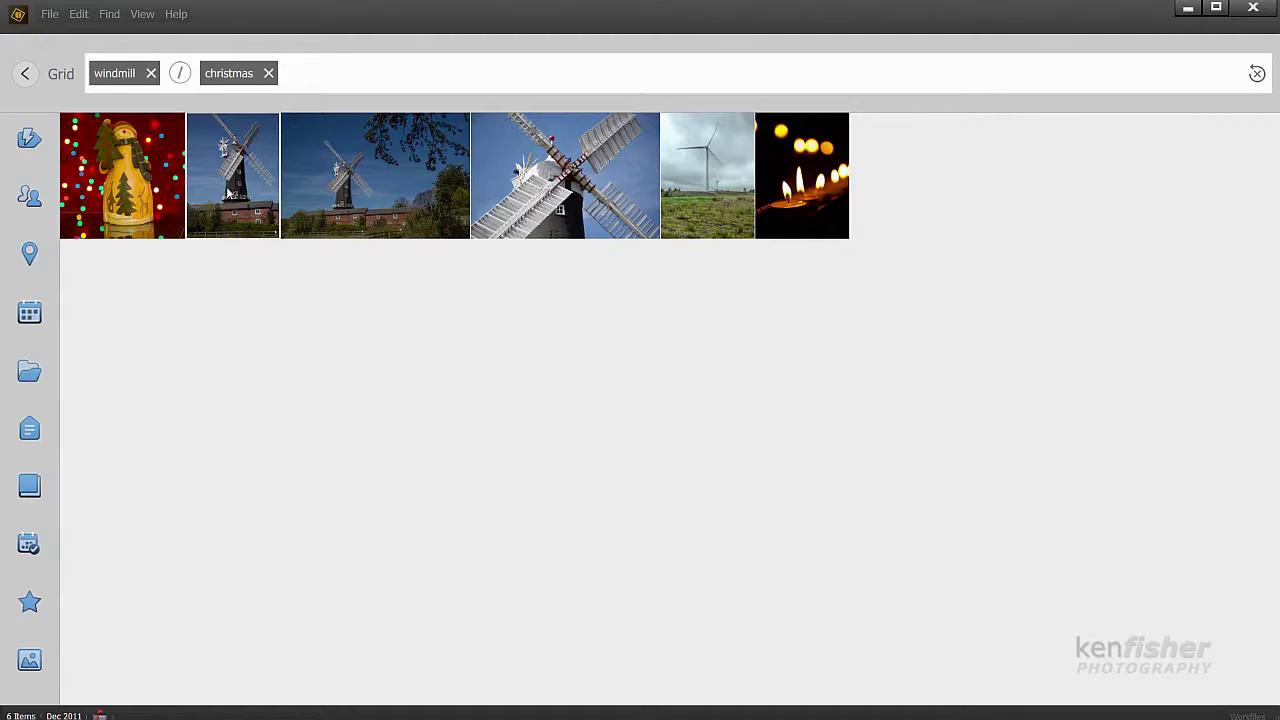
click(180, 76)
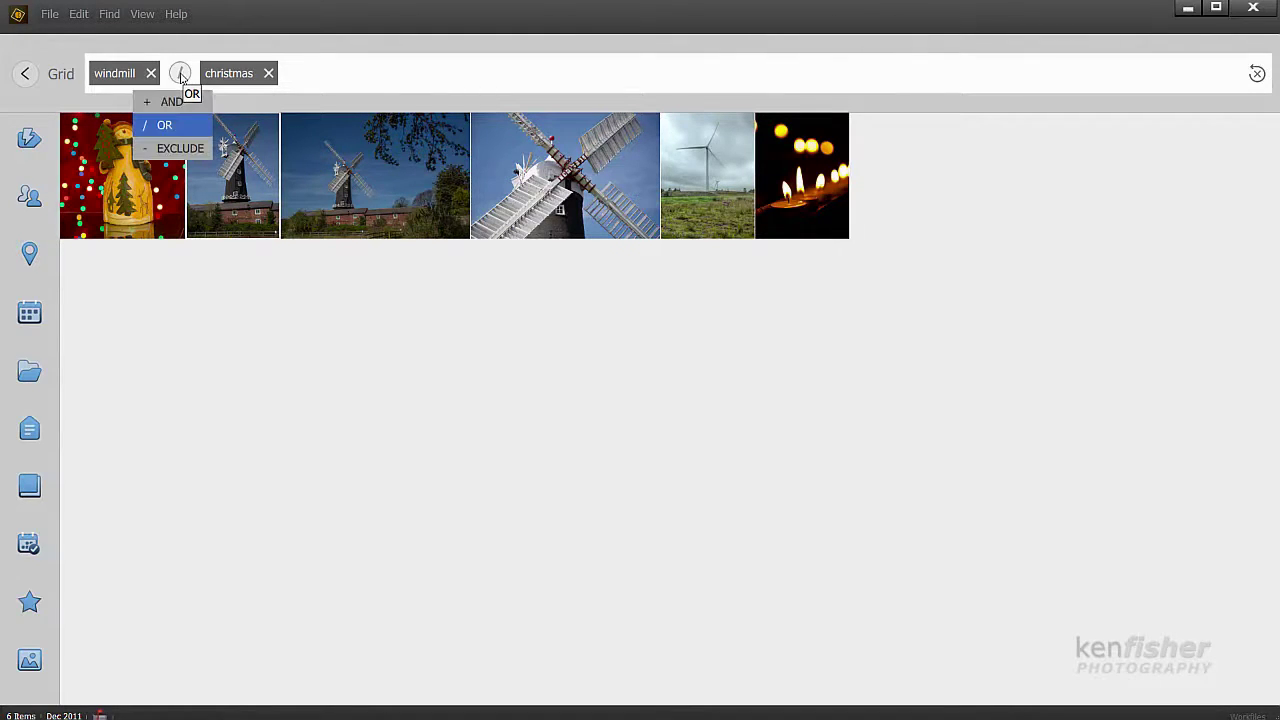
click(170, 102)
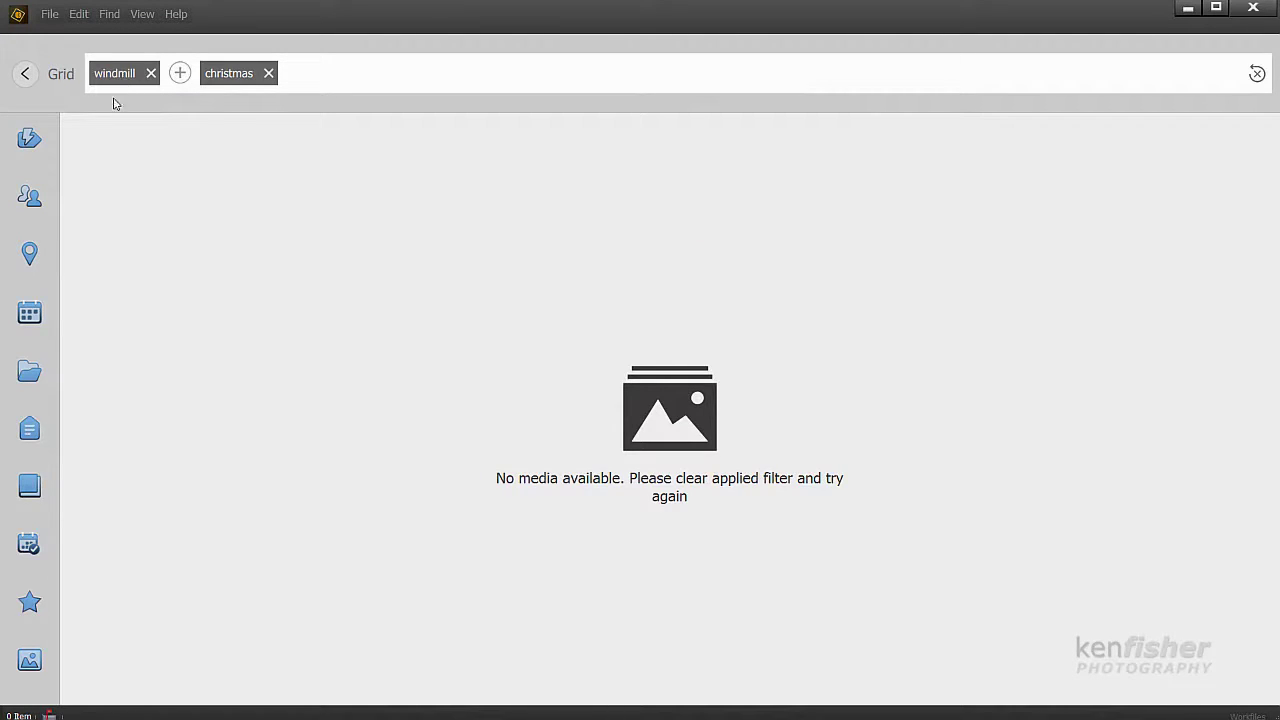
- Switch the operator between windmill and christmas to EXCLUDE and remove the christmas tag from the search
click(181, 78)
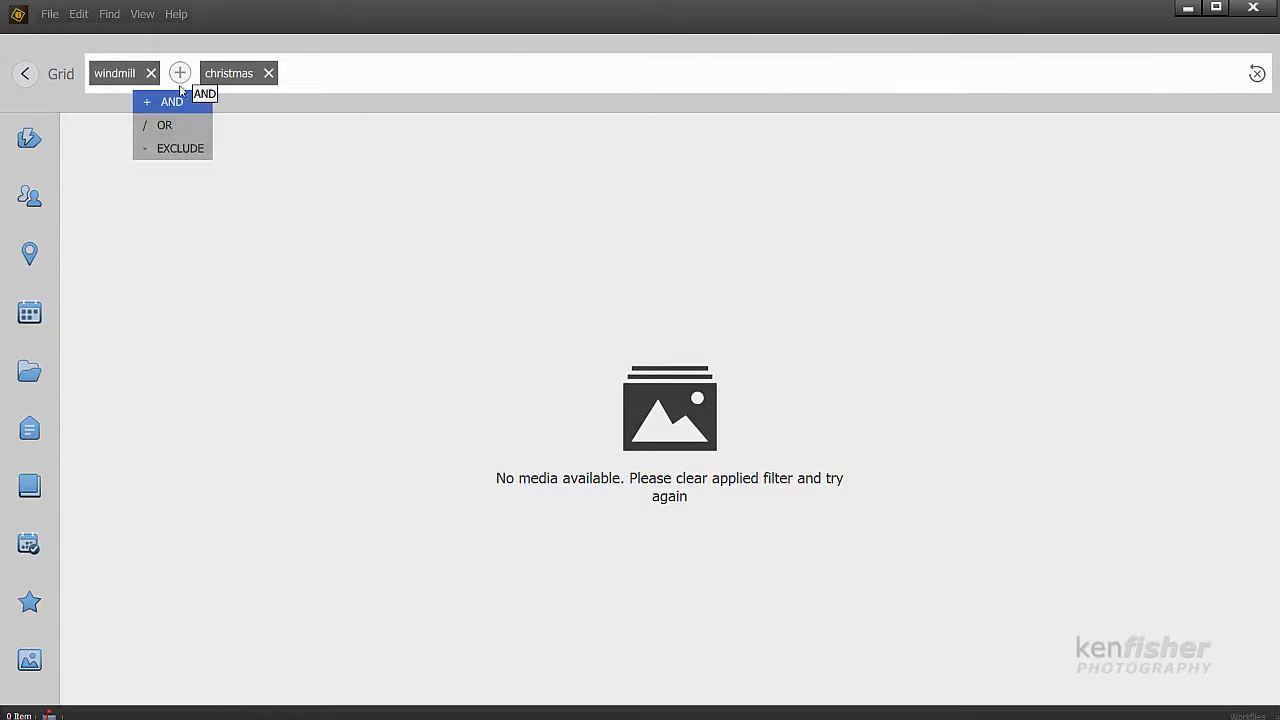
click(173, 149)
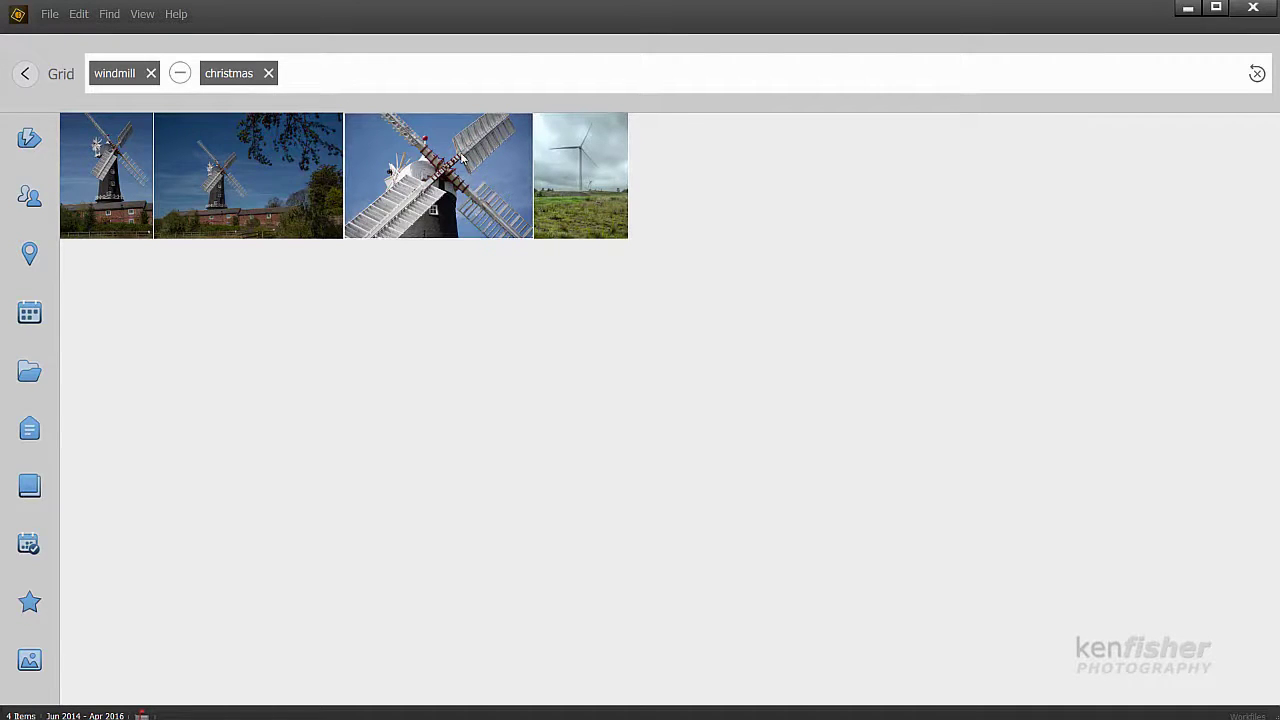
click(268, 75)
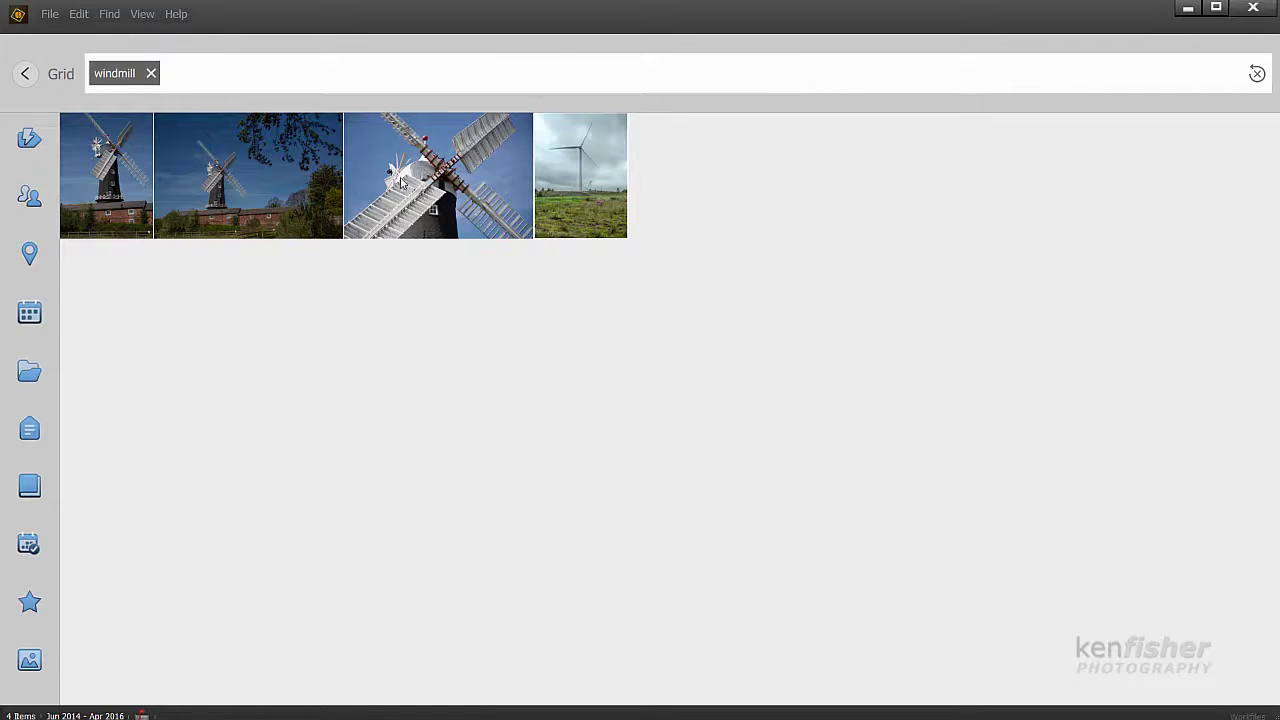
- Return to the main grid with the windmill results and remove the windmill smart tag from the wind turbine photo
click(31, 79)
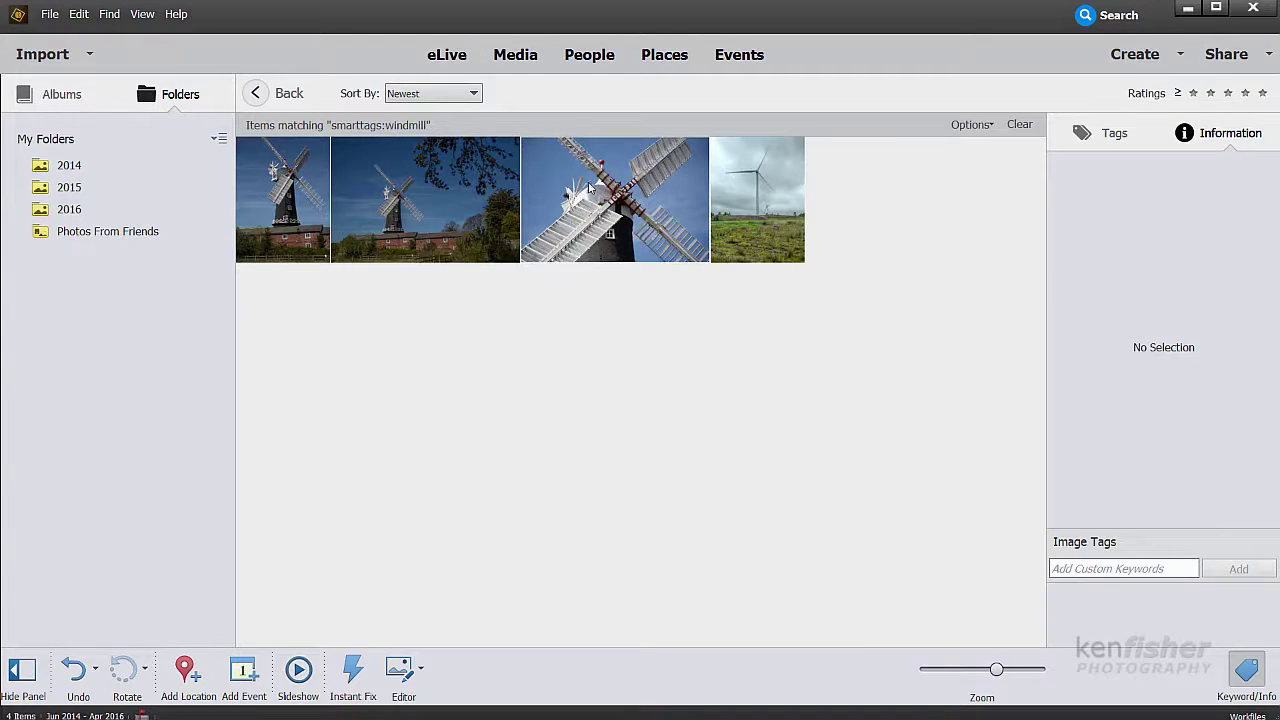
click(757, 198)
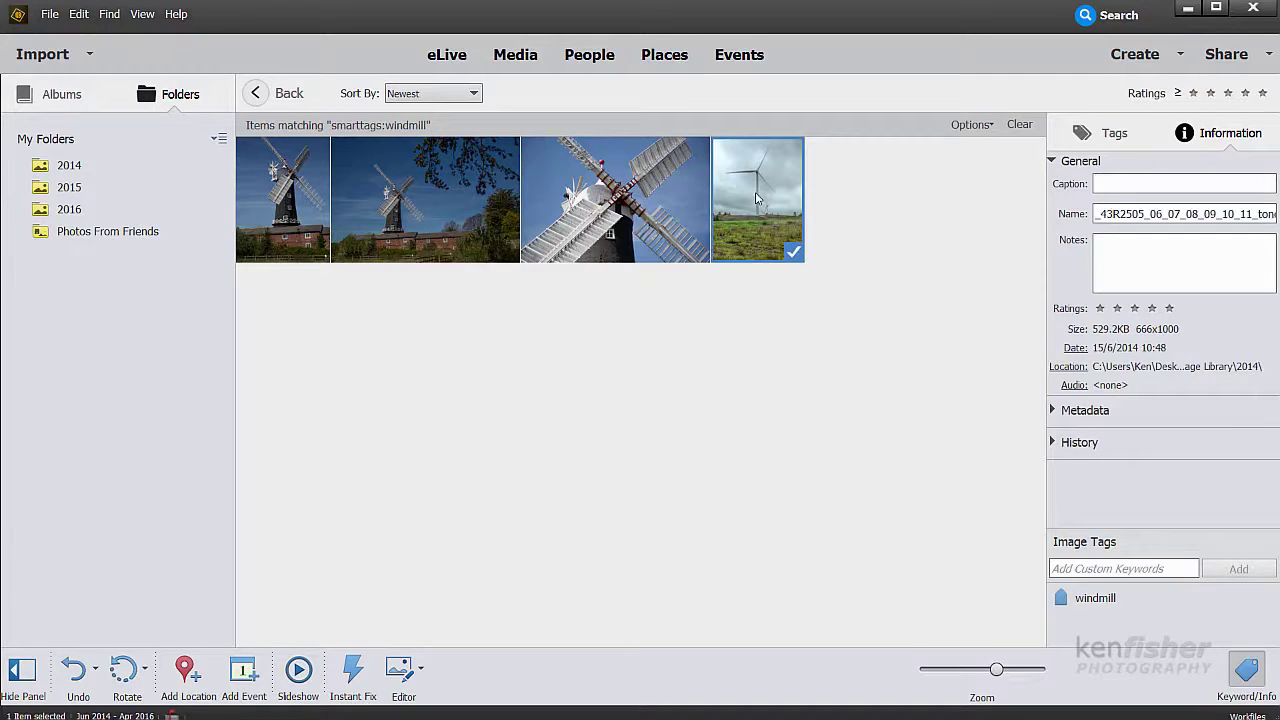
right_click(757, 194)
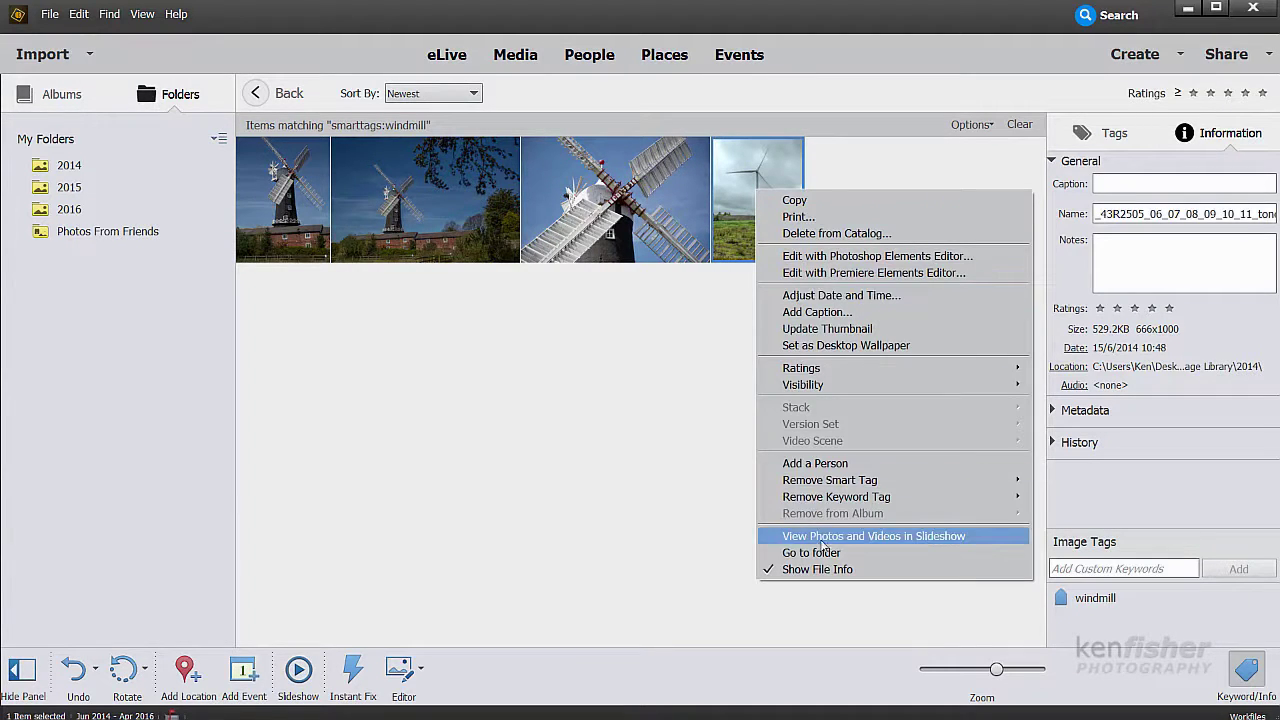
mouse_move(847, 484)
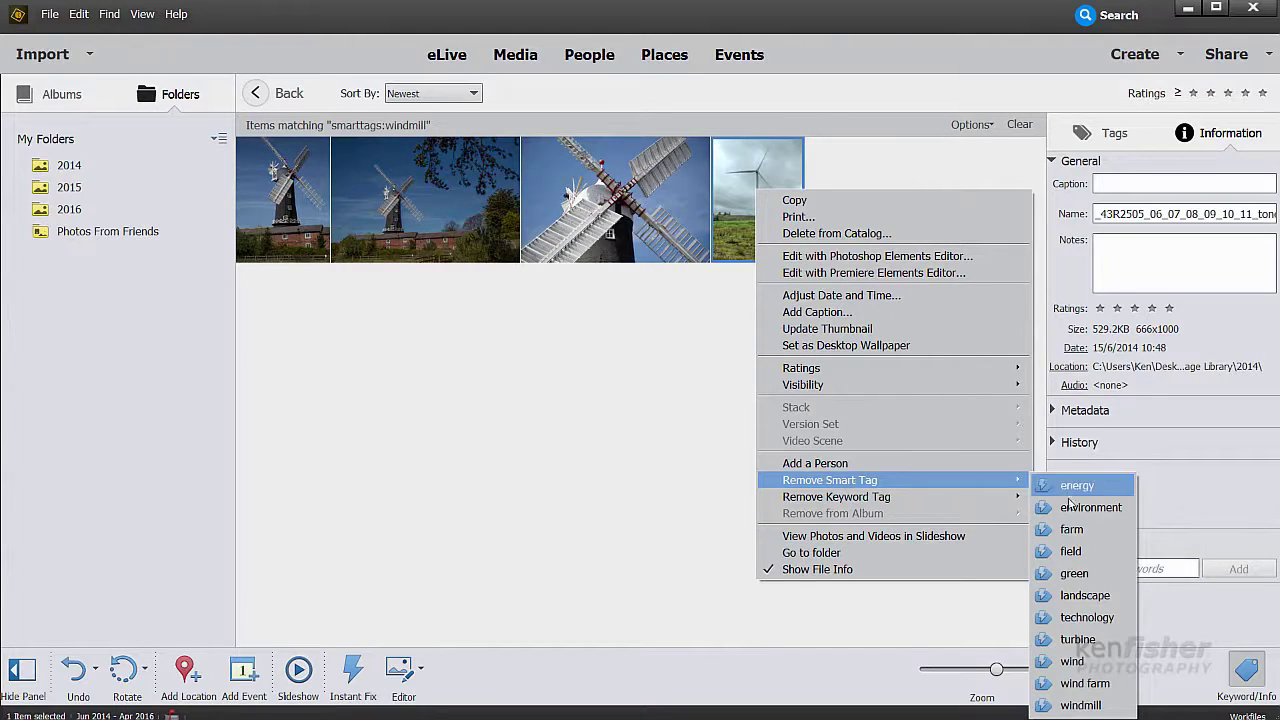
click(1083, 706)
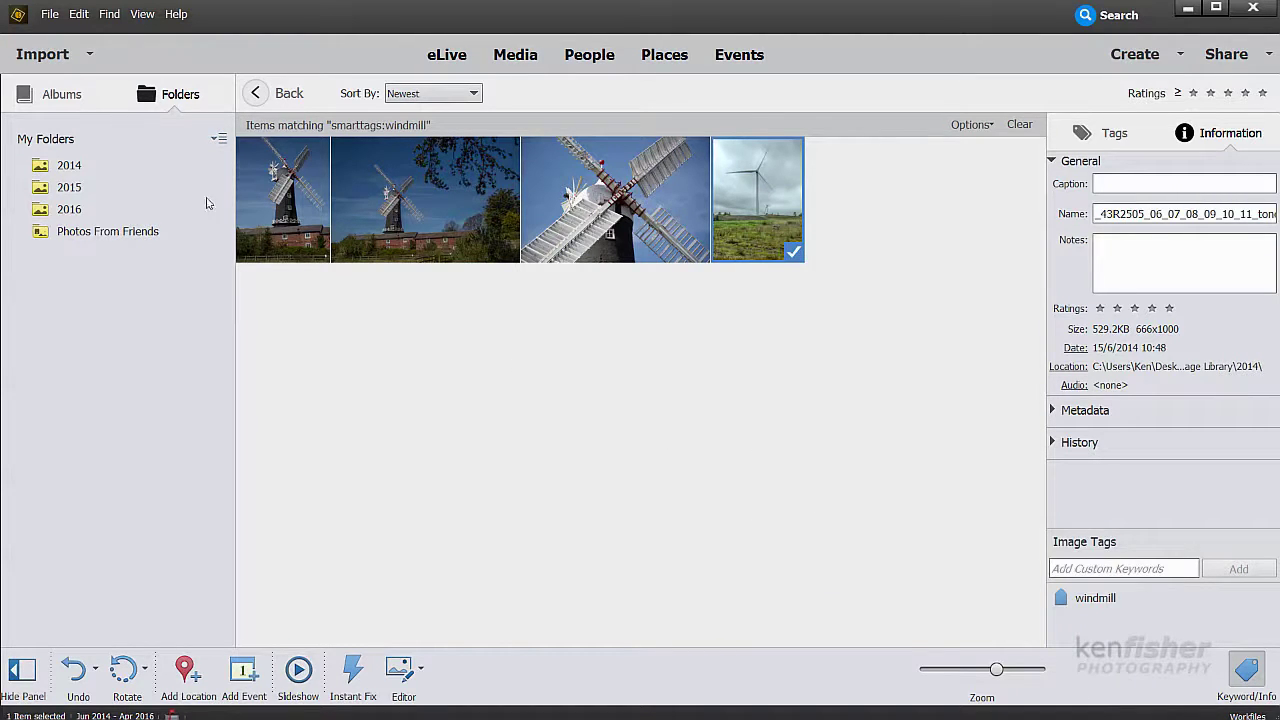
- Show the 2014 folder and search the library again by the windmill smart tag
click(69, 168)
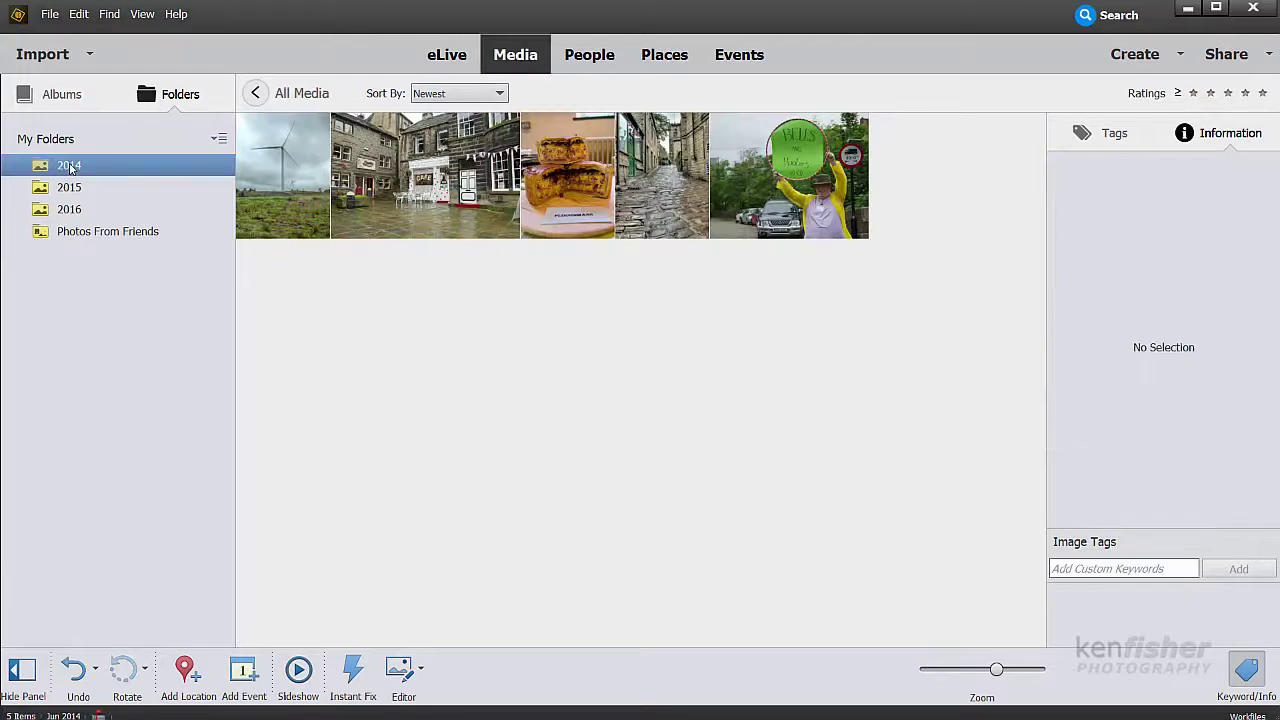
click(1098, 15)
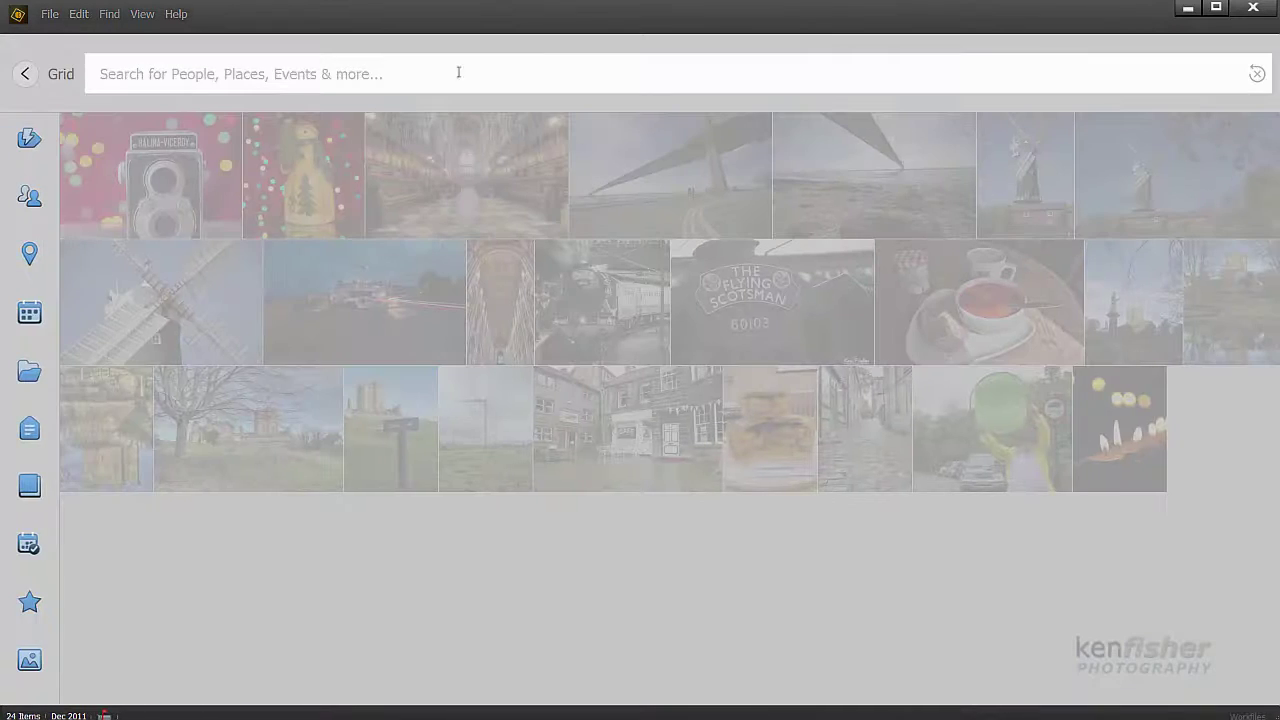
click(26, 136)
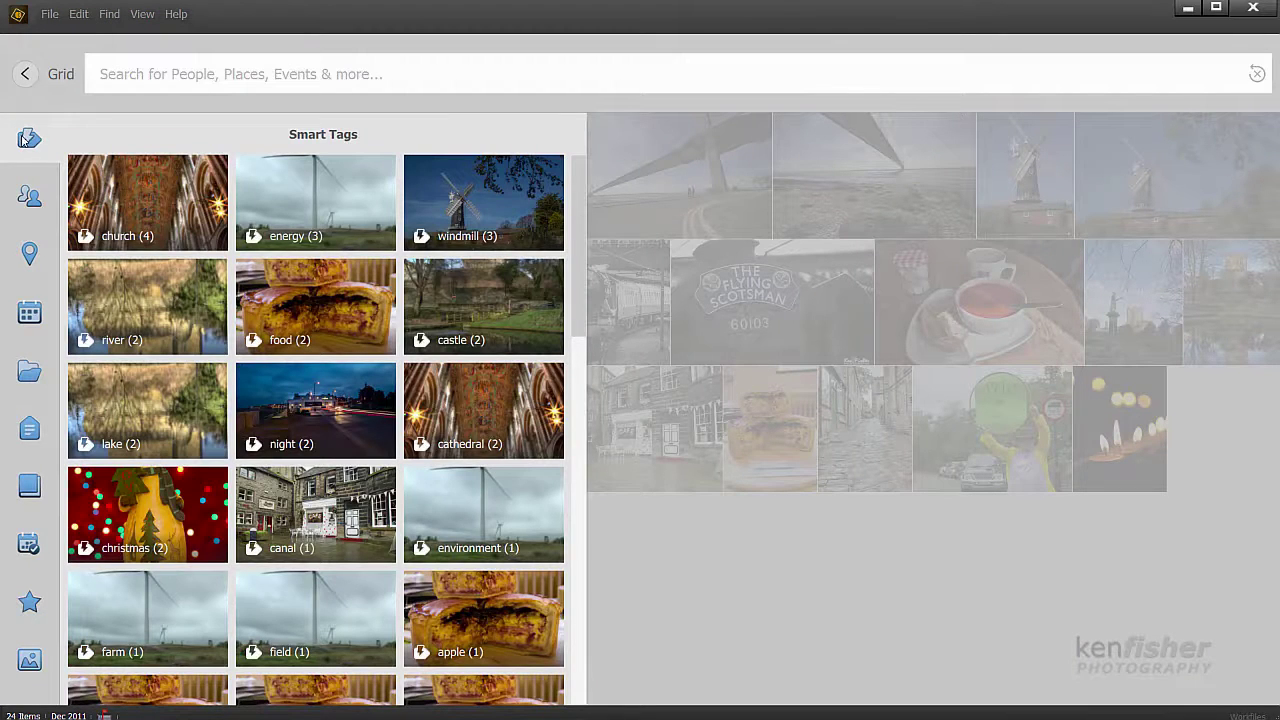
click(479, 208)
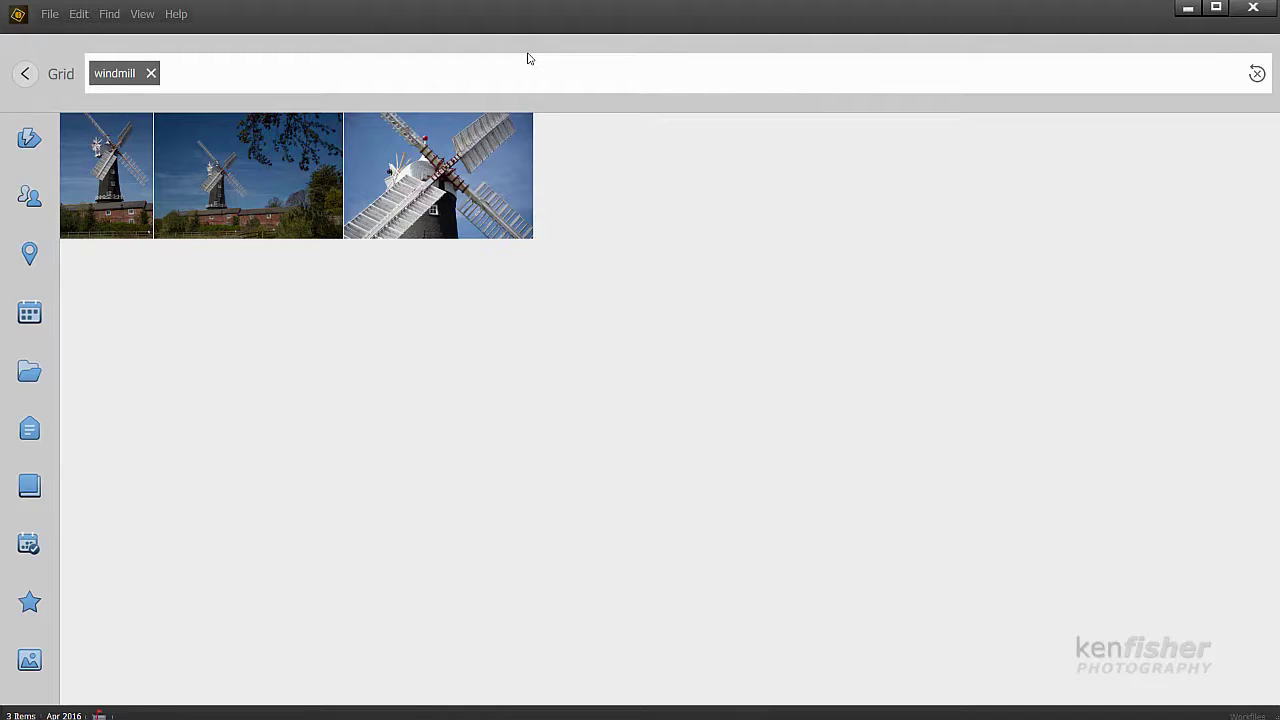
- Clear the windmill filter and search the library by the apple smart tag
click(151, 74)
click(29, 138)
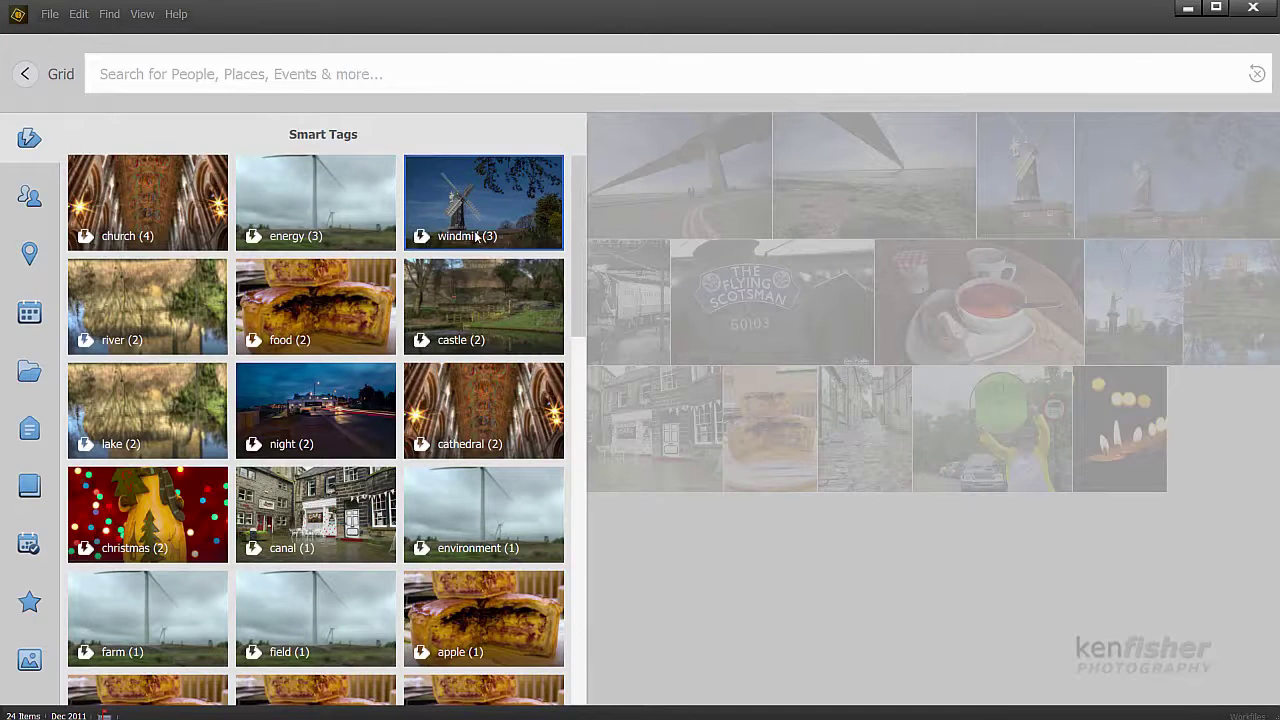
click(473, 628)
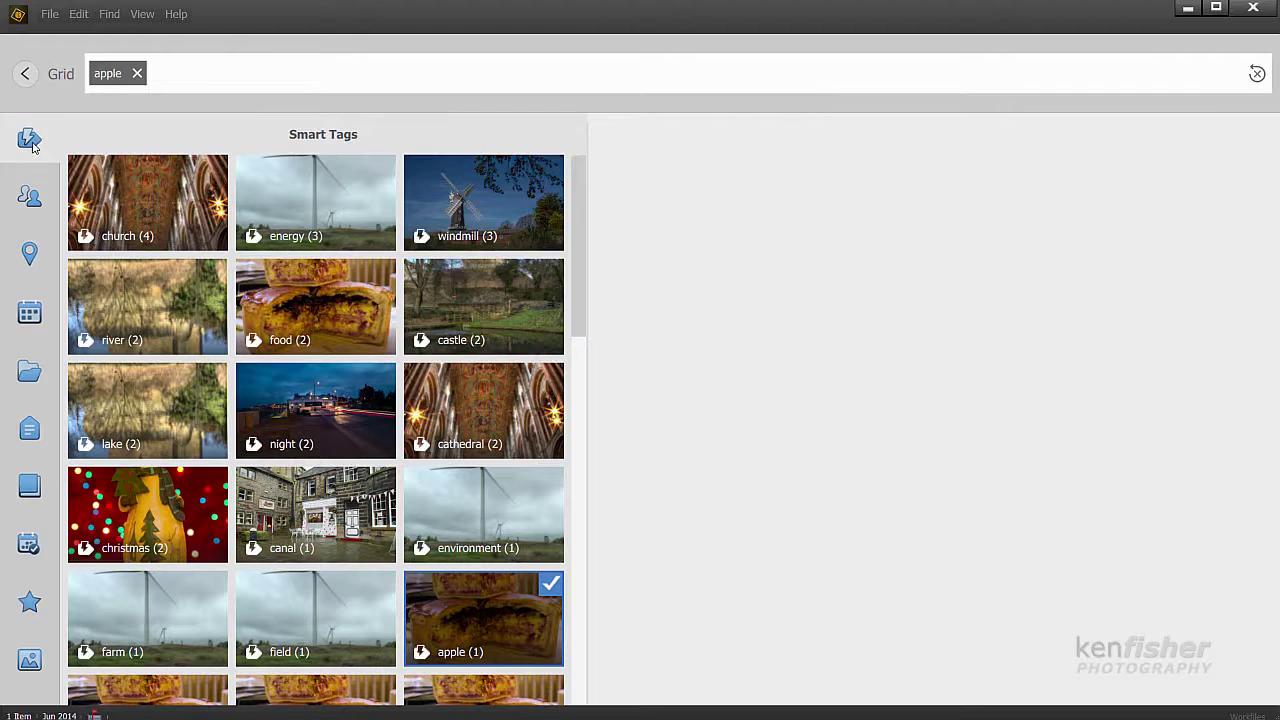
click(31, 142)
- Return to the main grid and remove the apple smart tag from the cake photo
click(25, 73)
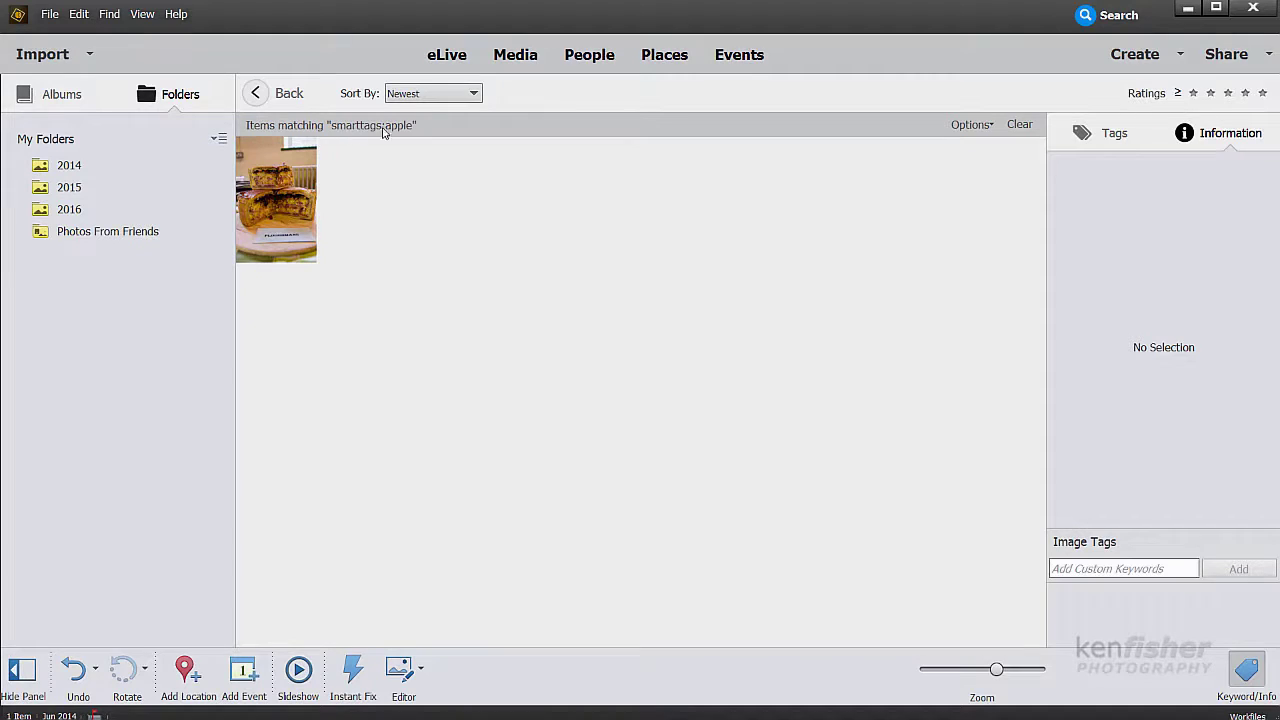
right_click(282, 202)
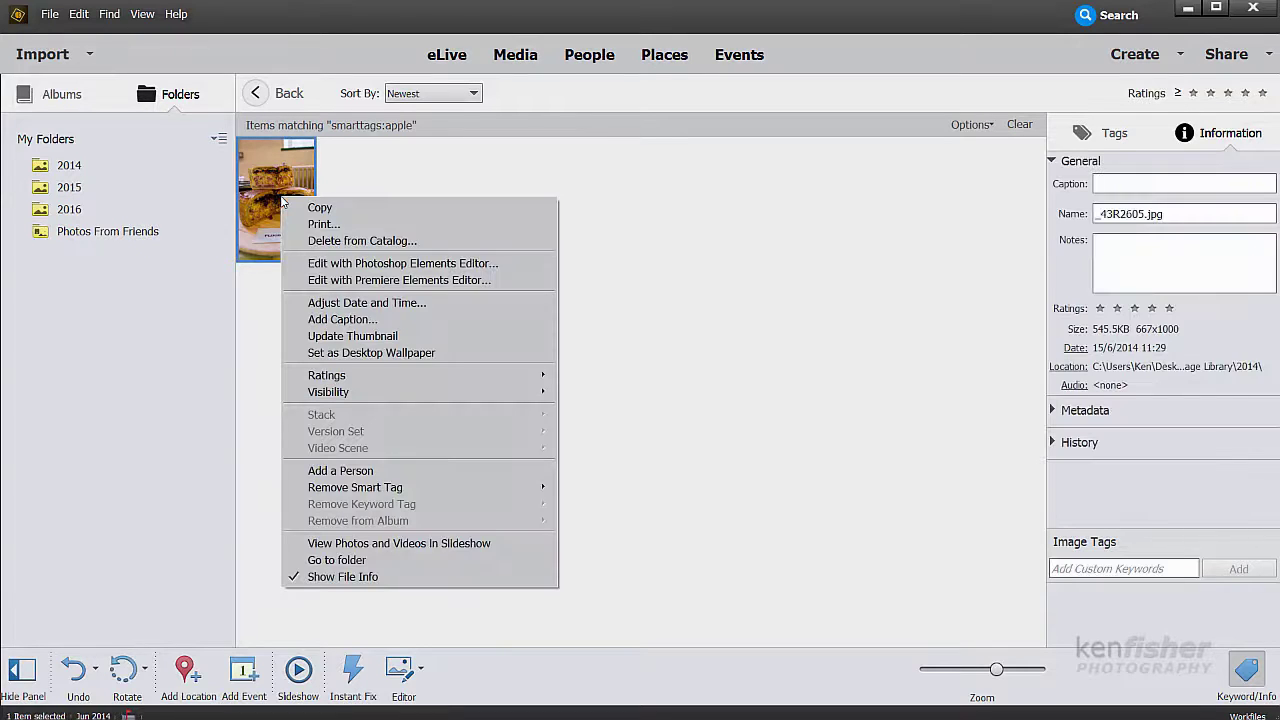
mouse_move(431, 495)
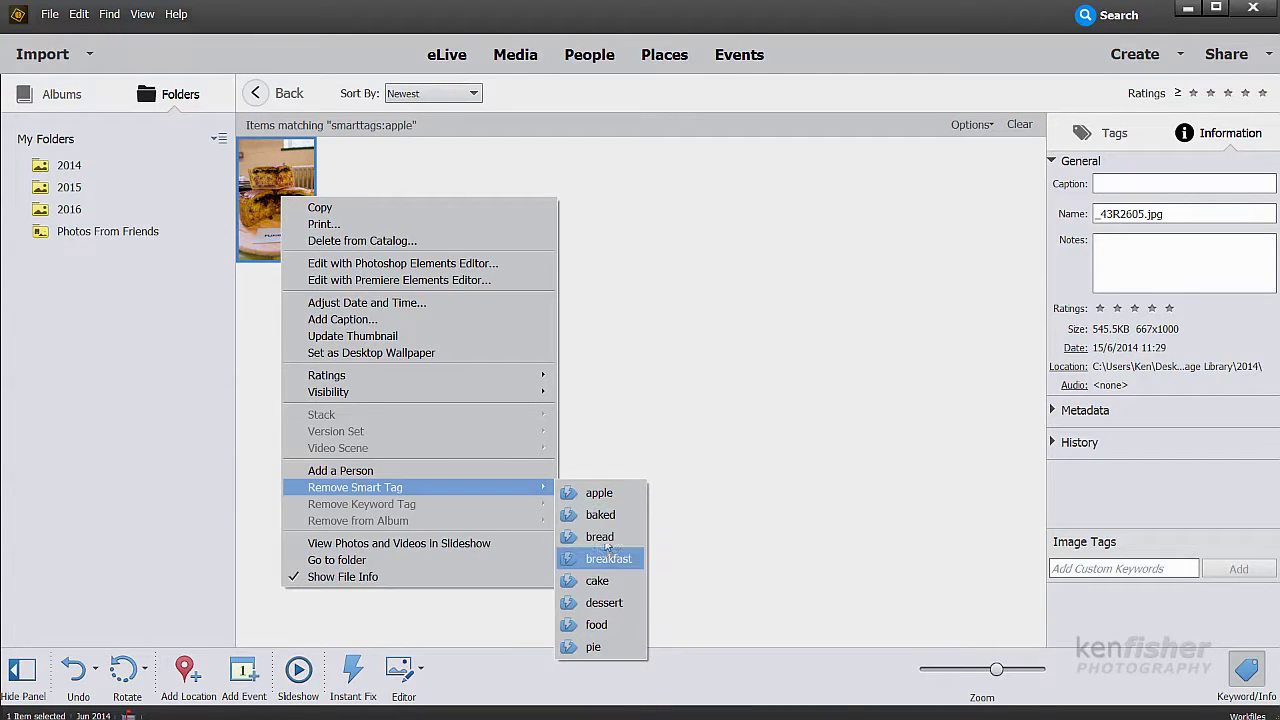
click(600, 494)
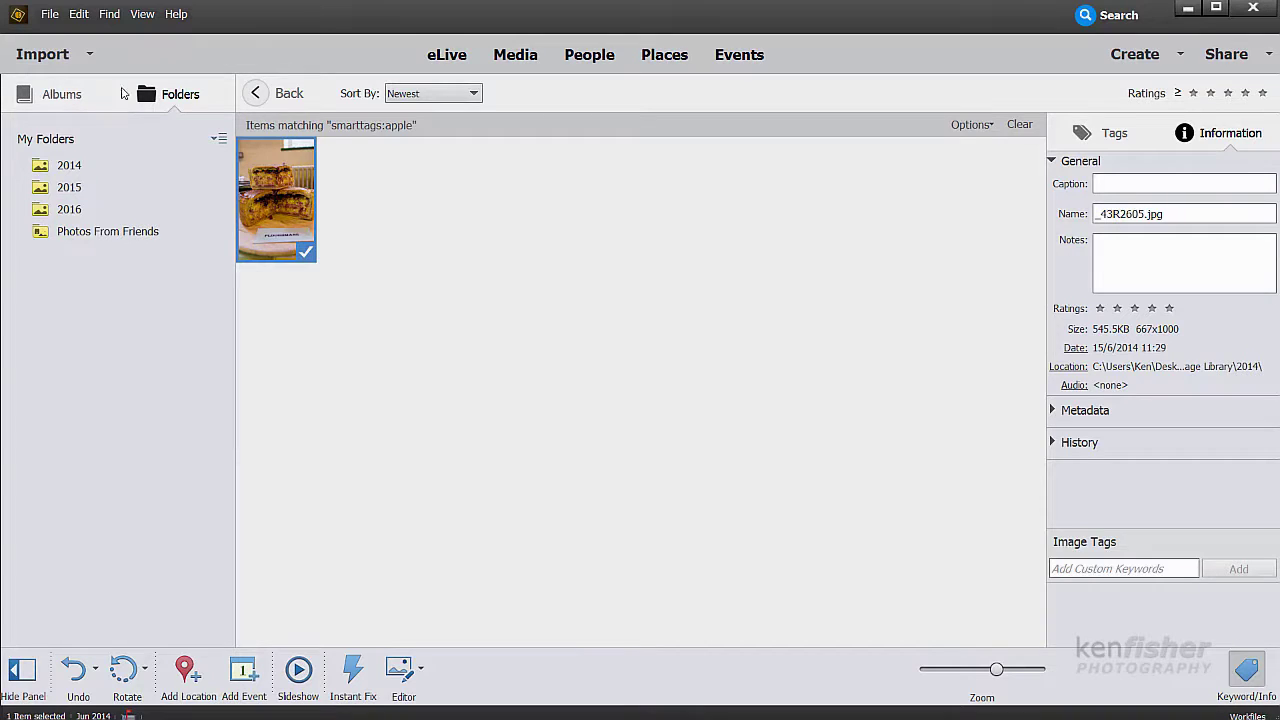
- Show the 2014 folder and examine the smart tags listed in the search view
click(76, 165)
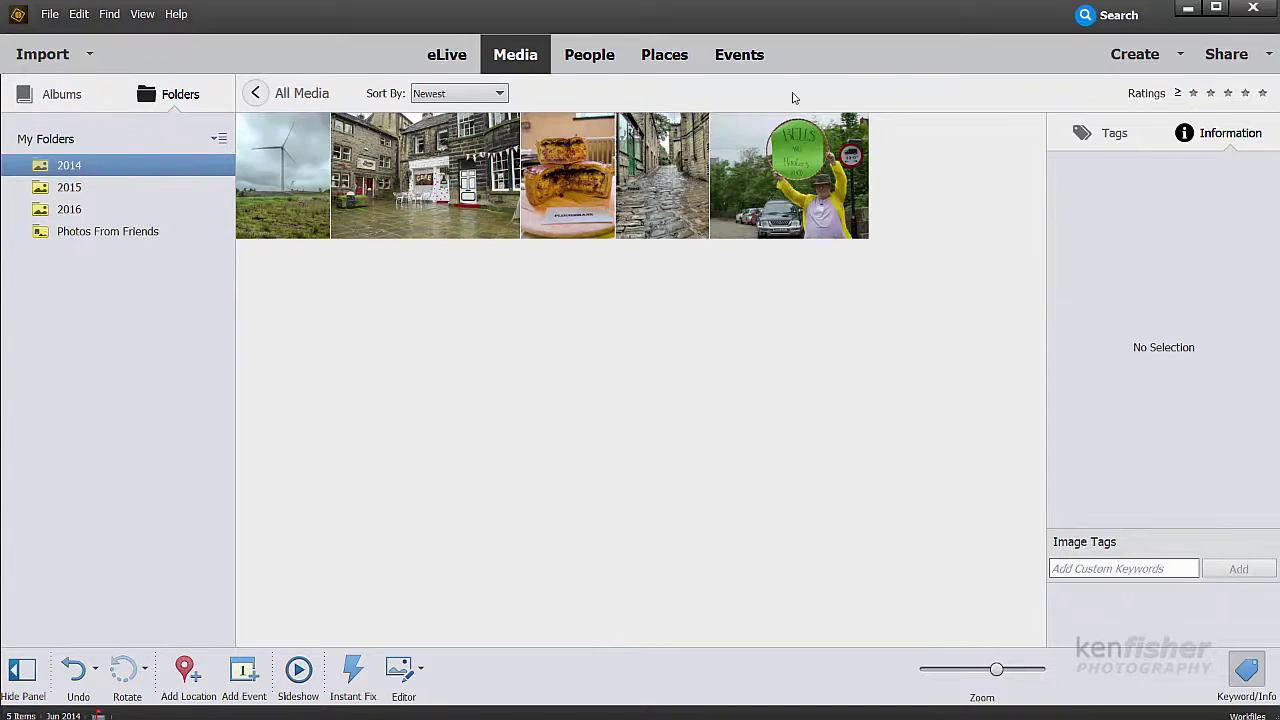
click(1086, 18)
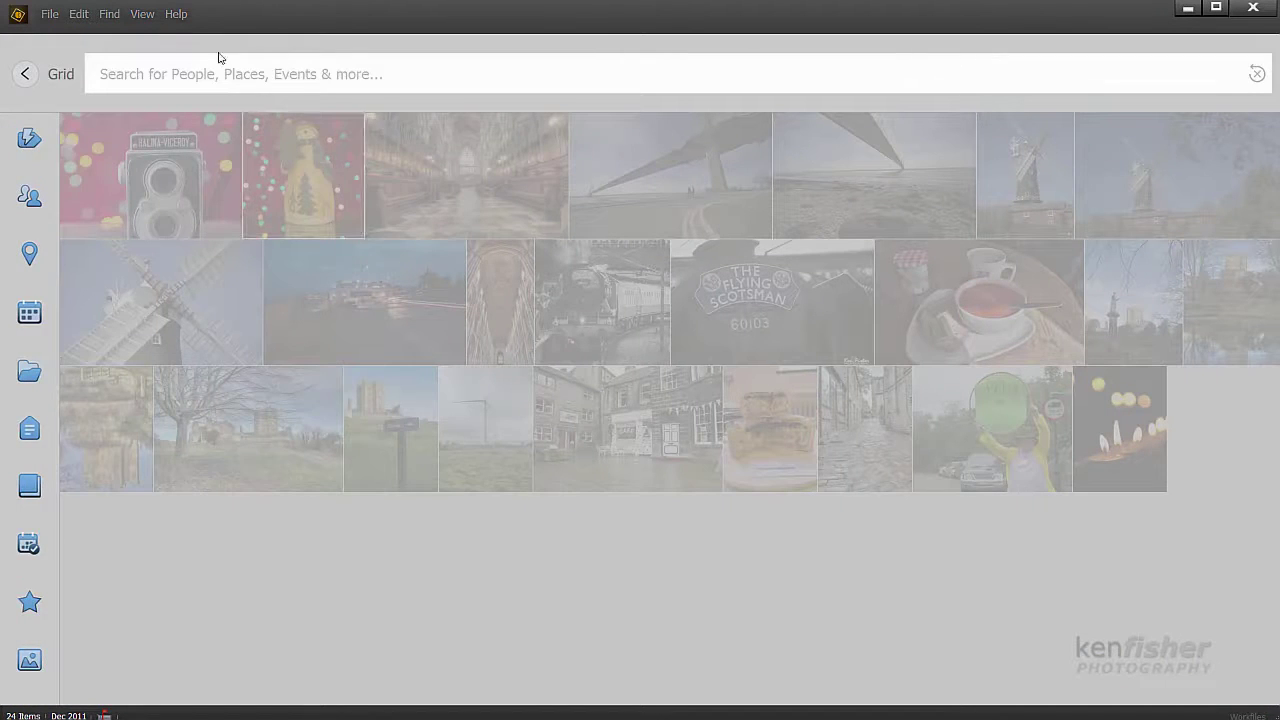
click(29, 138)
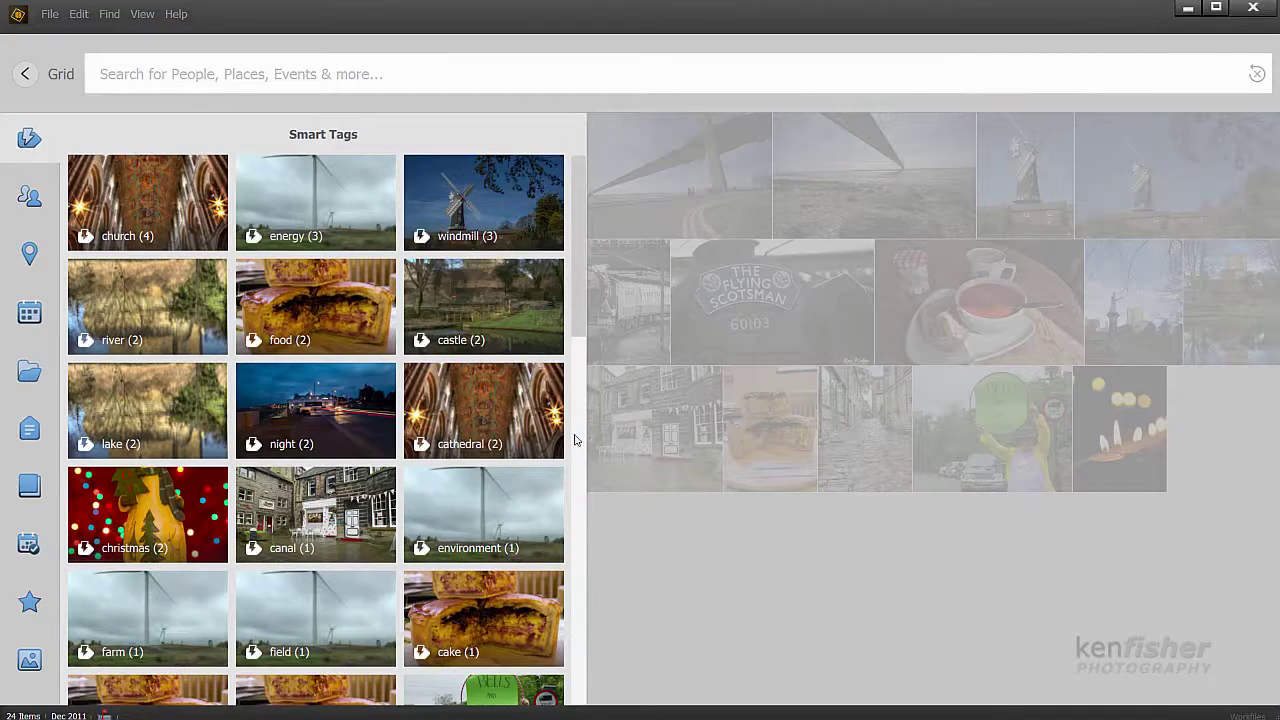
drag(580, 317, 591, 414)
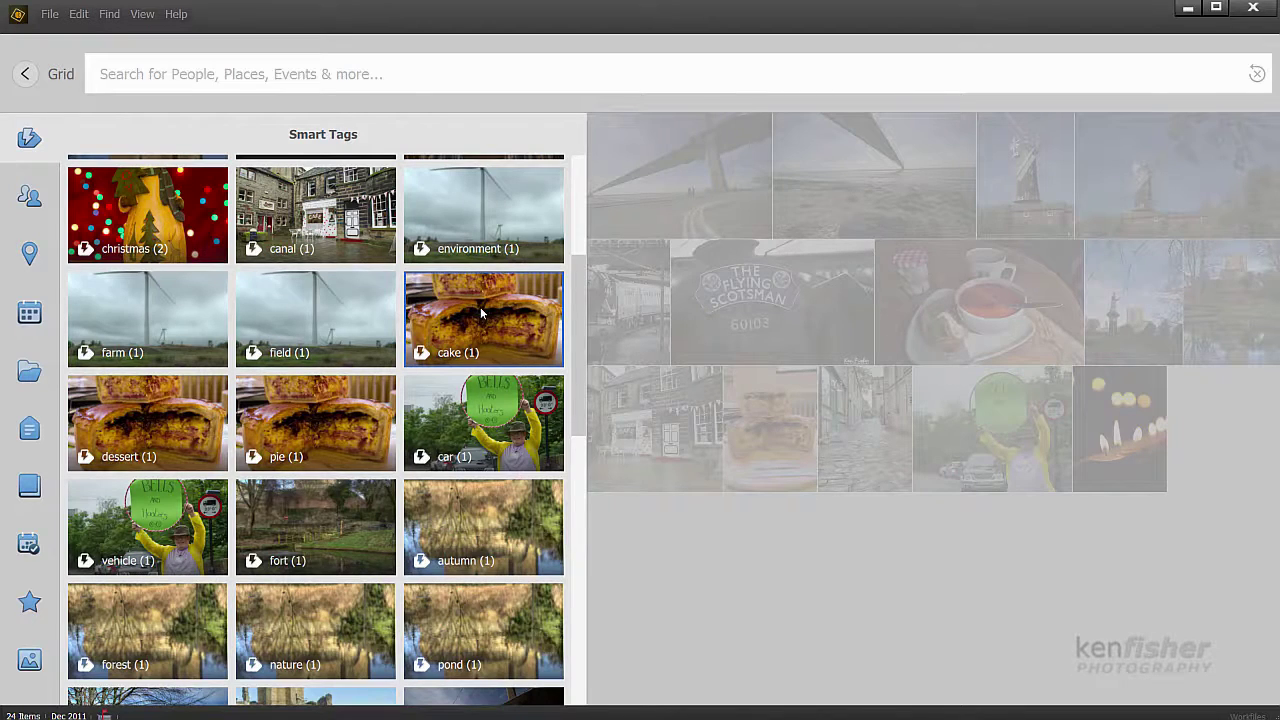
scroll(237, 242, up, 1)
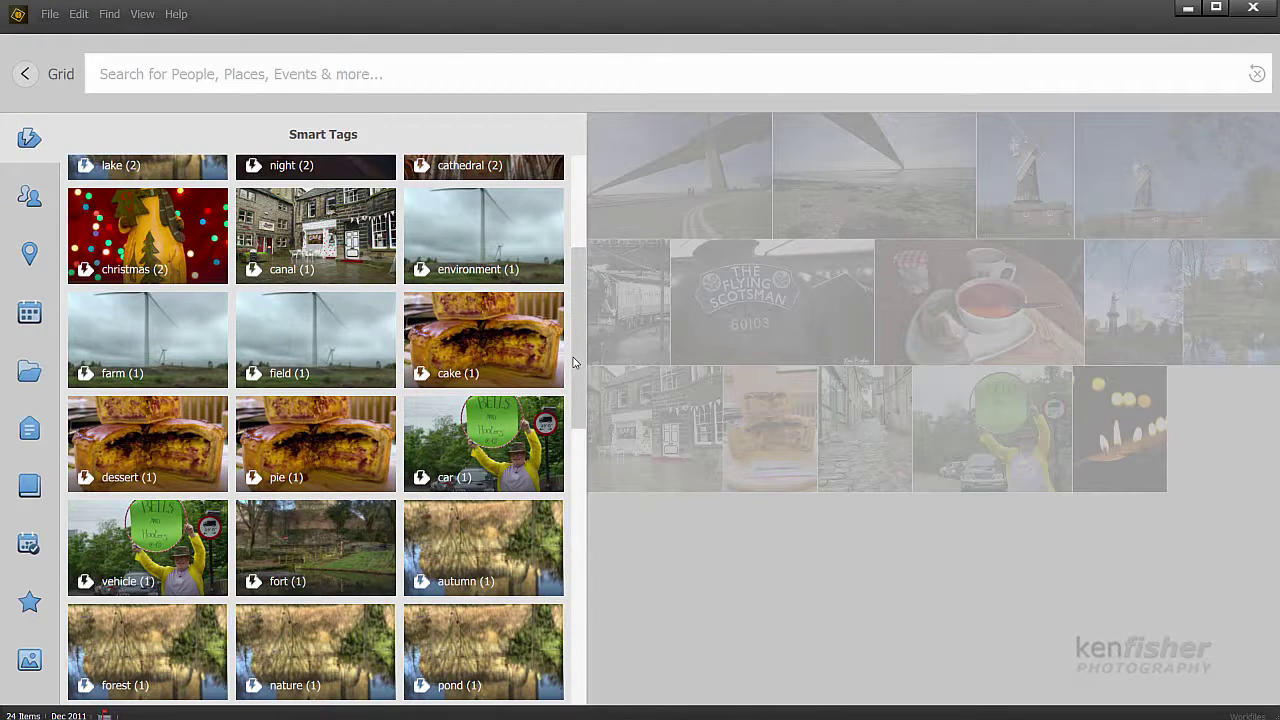
drag(575, 362, 587, 253)
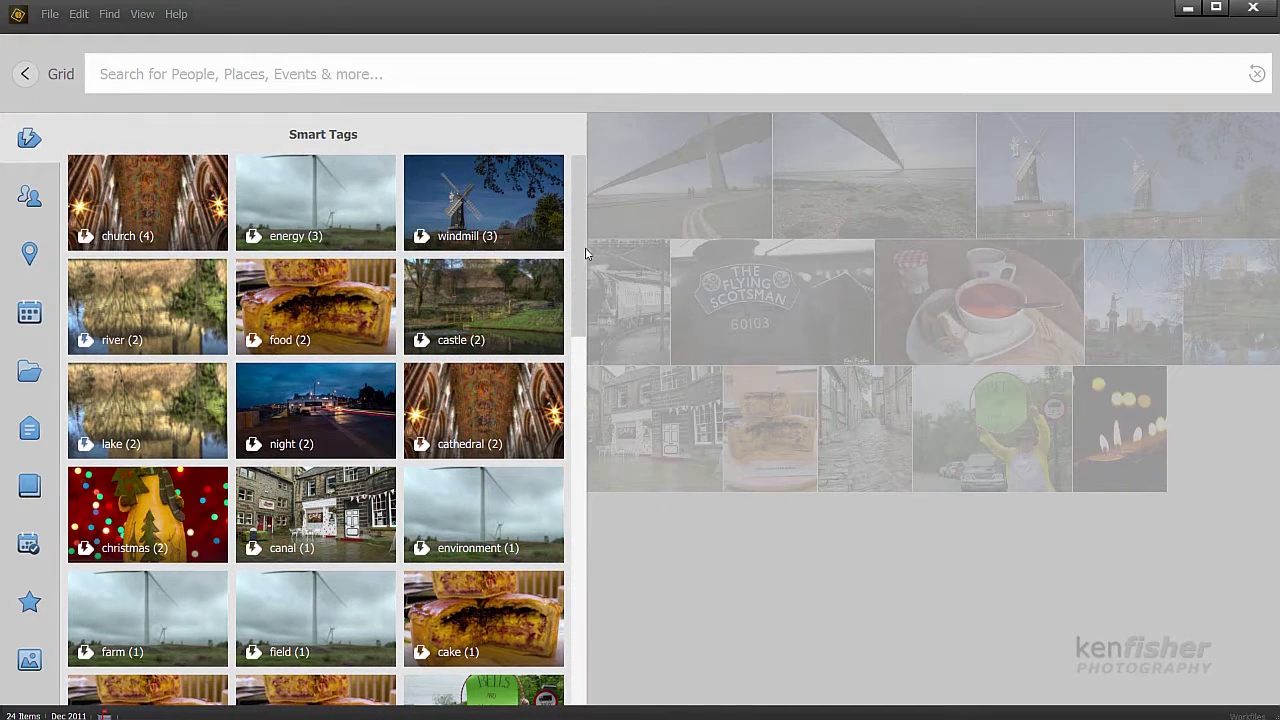
- Search the library by the church smart tag and remove that tag from the two outdoor castle photos
click(141, 216)
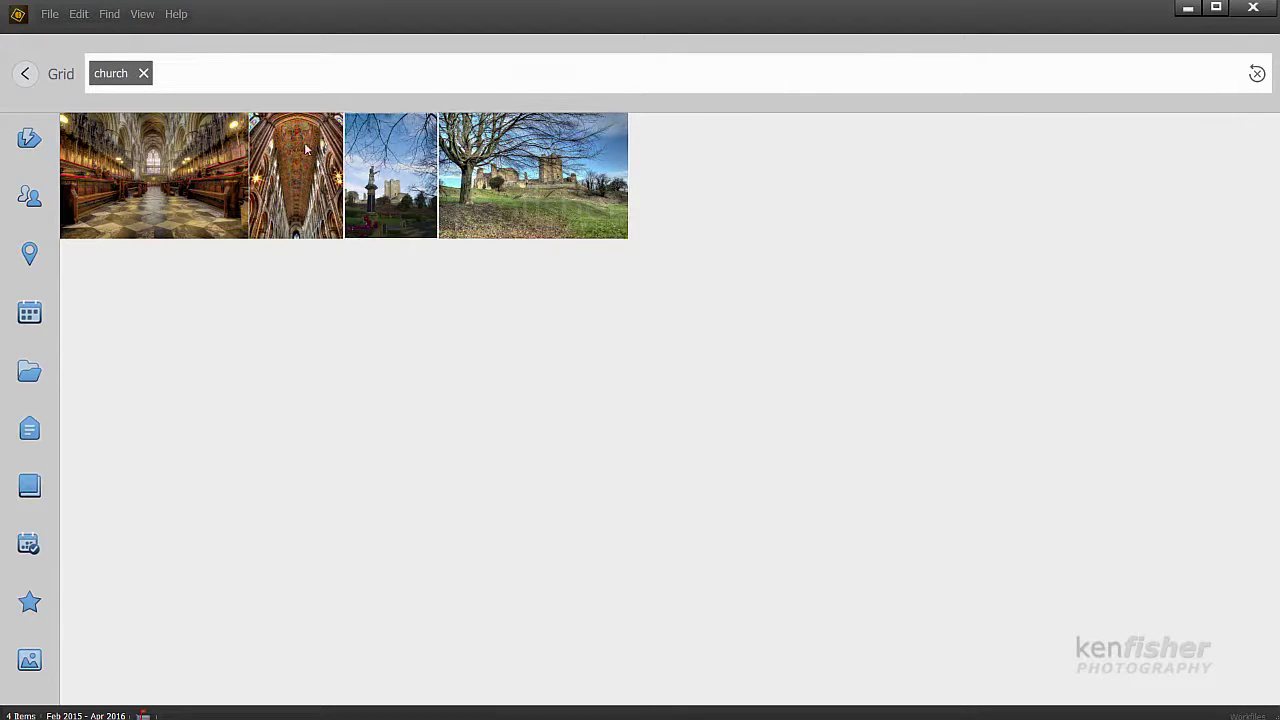
click(27, 75)
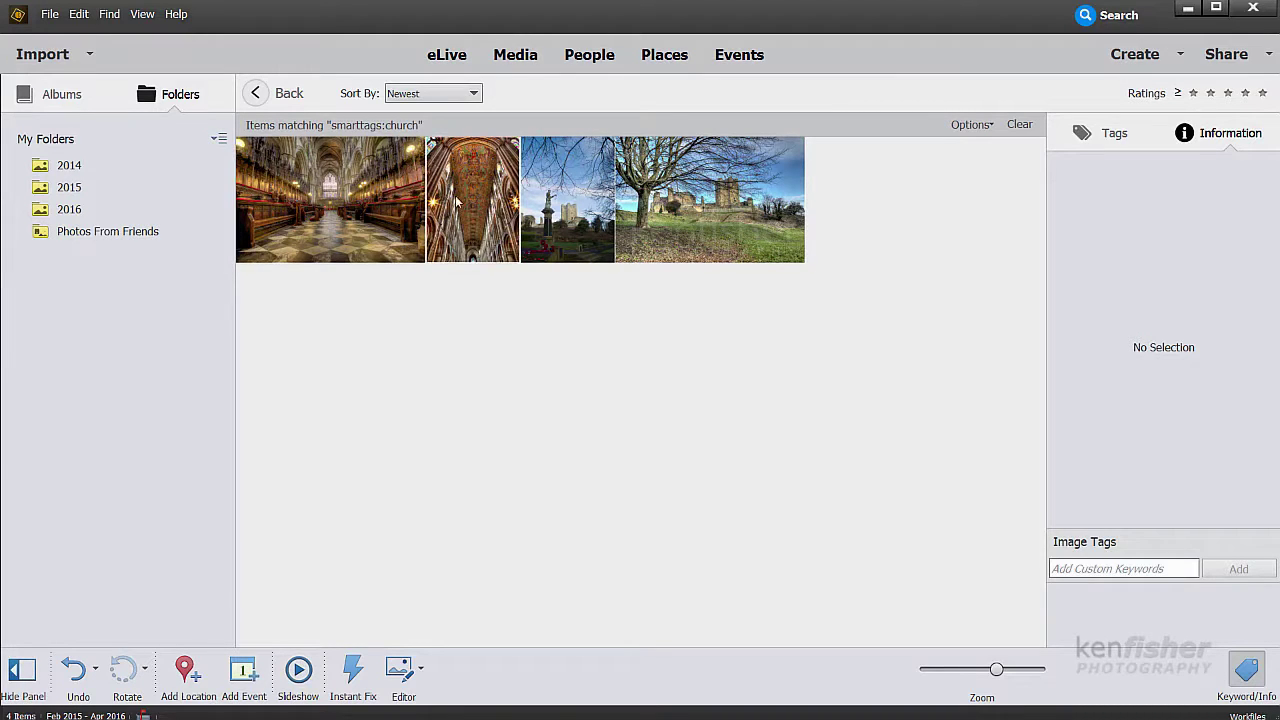
click(574, 204)
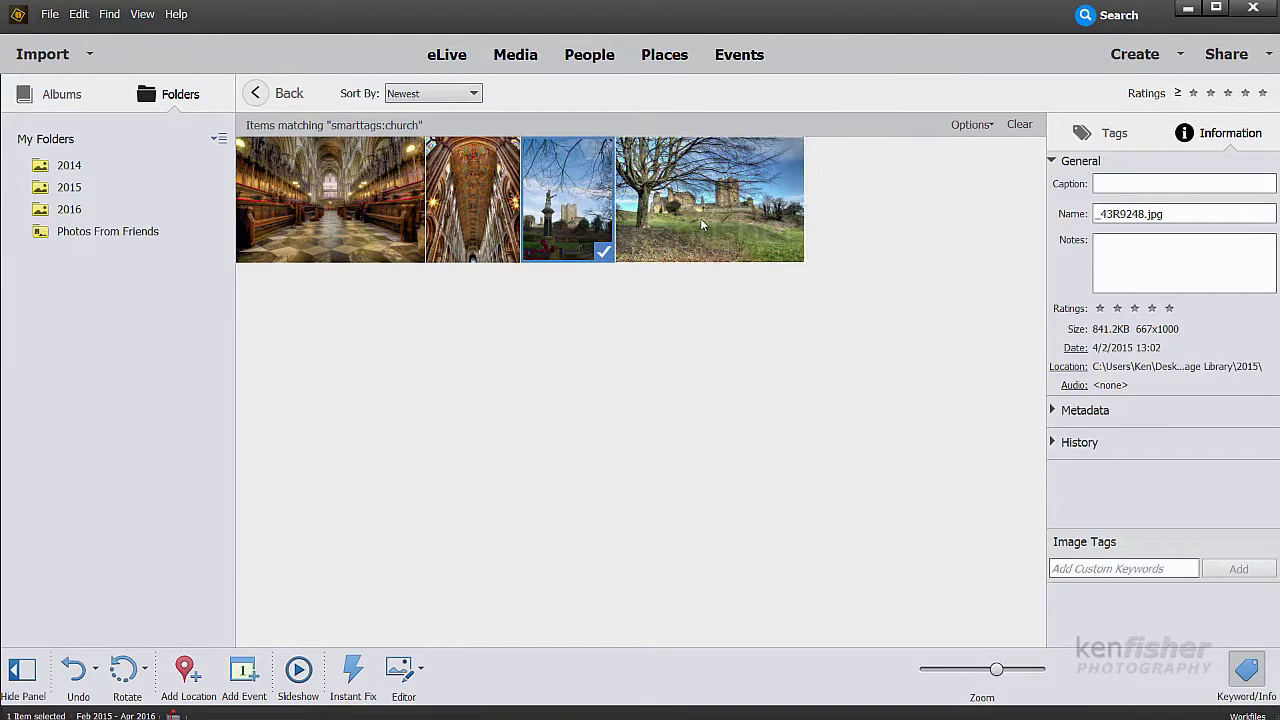
ctrl+click(699, 222)
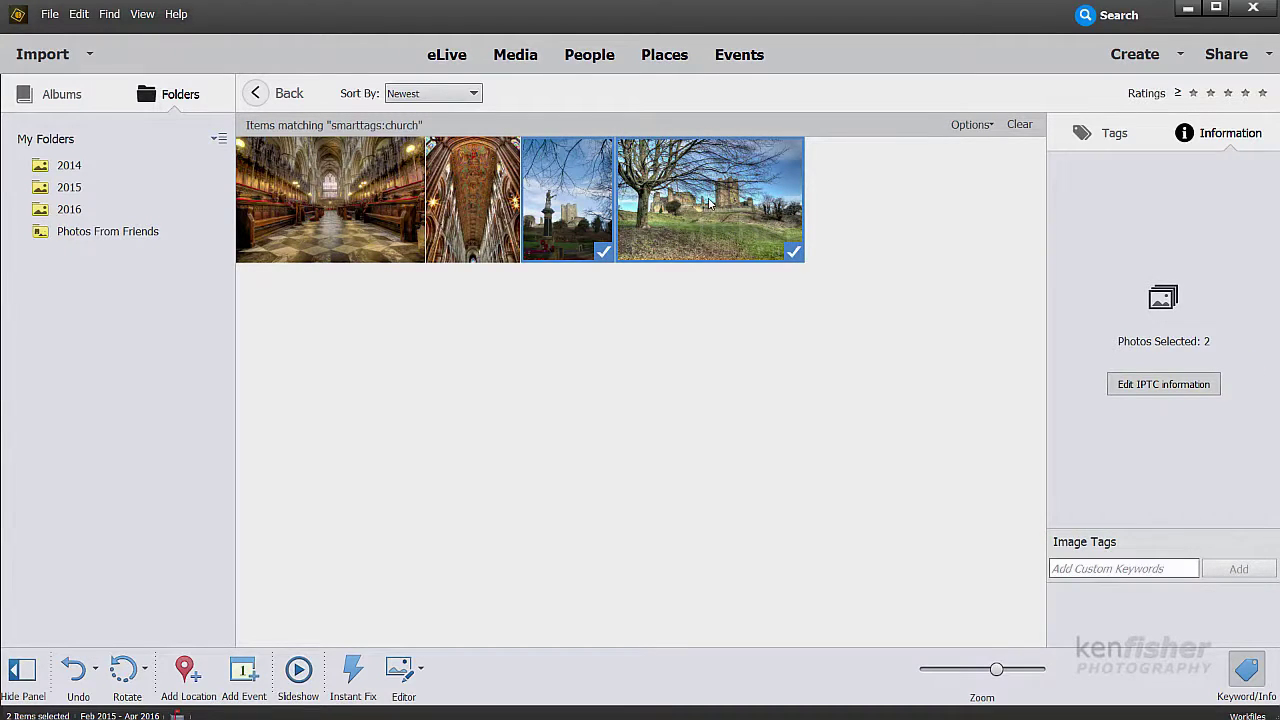
right_click(709, 203)
mouse_move(756, 494)
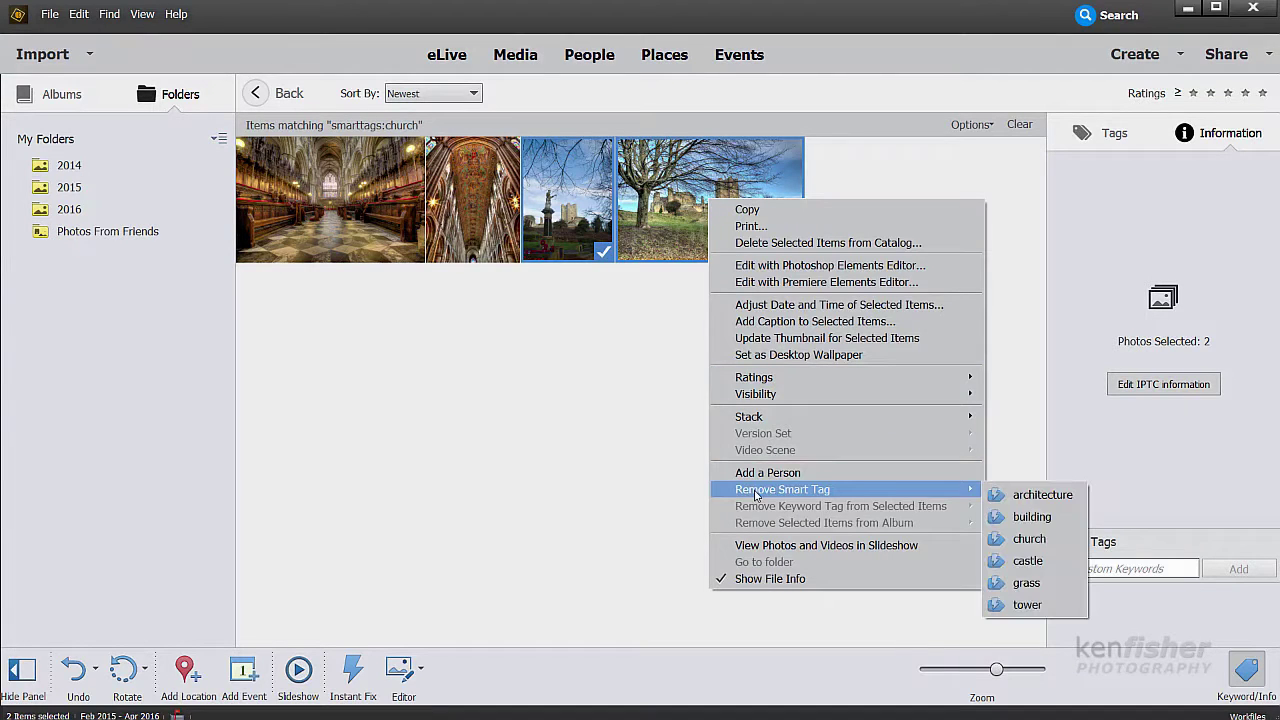
click(1030, 539)
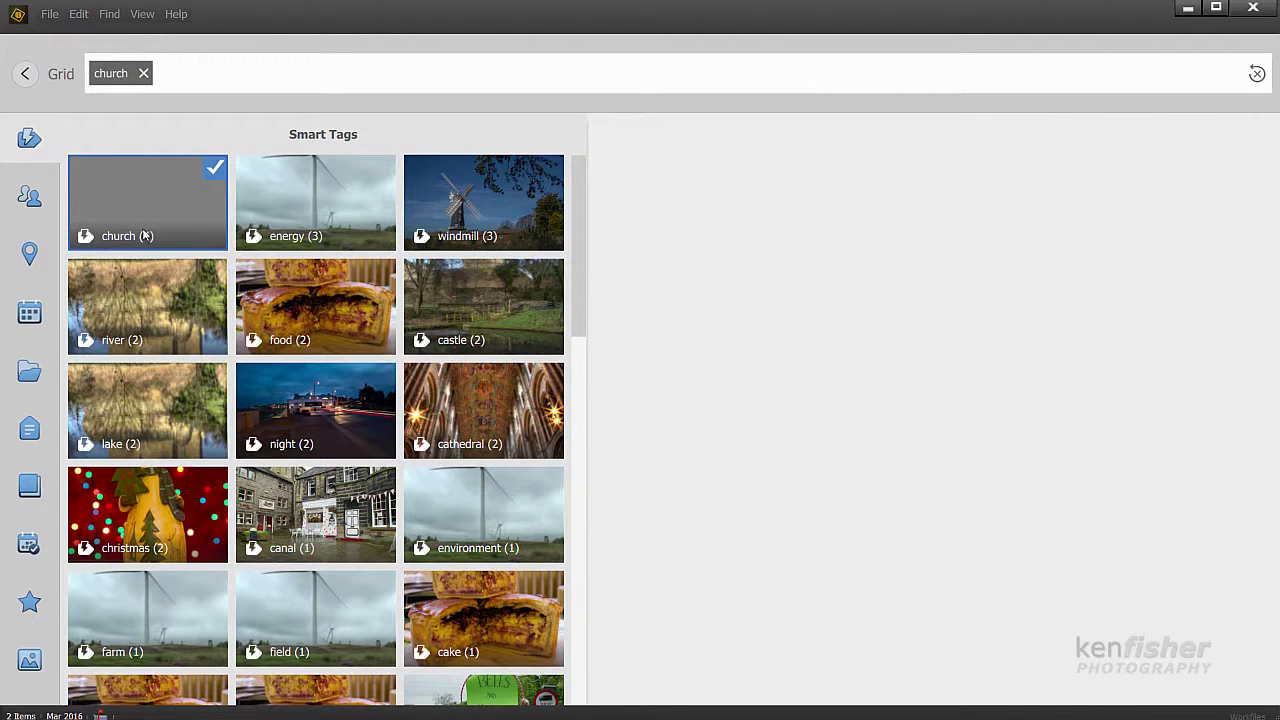
- Reapply the church smart tag search to check the remaining photos, and clear the filter
click(128, 202)
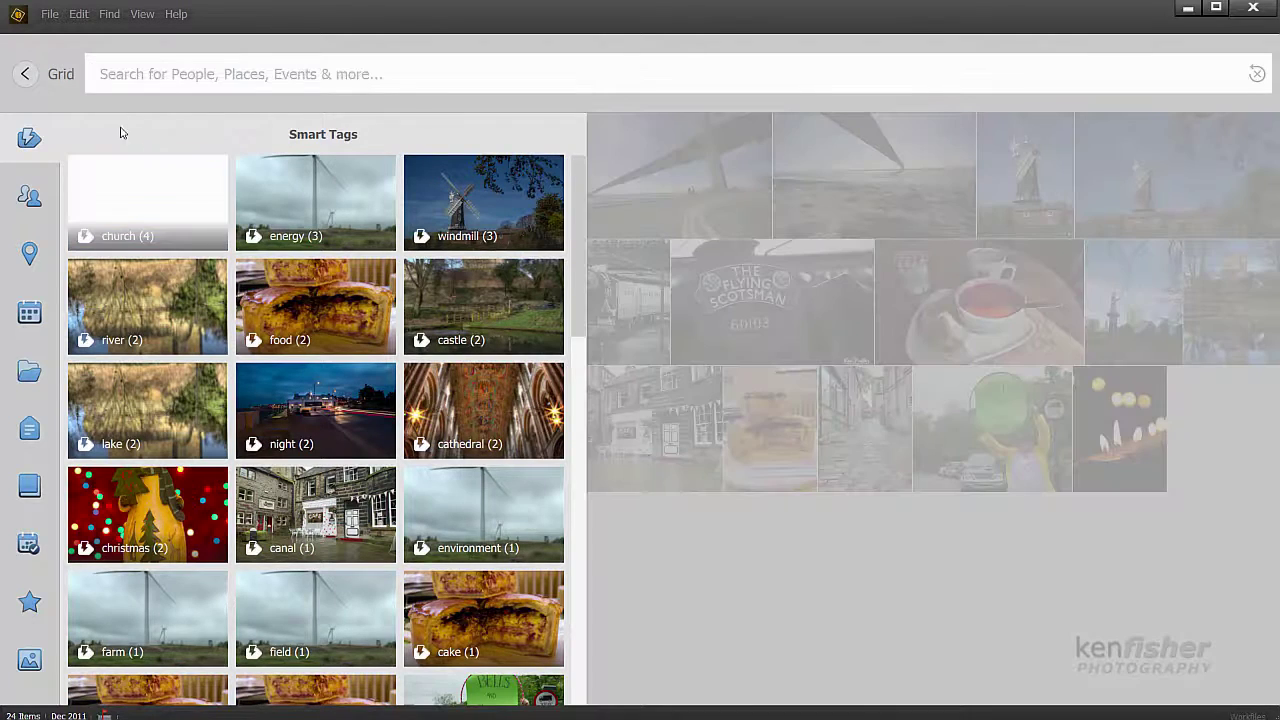
click(155, 199)
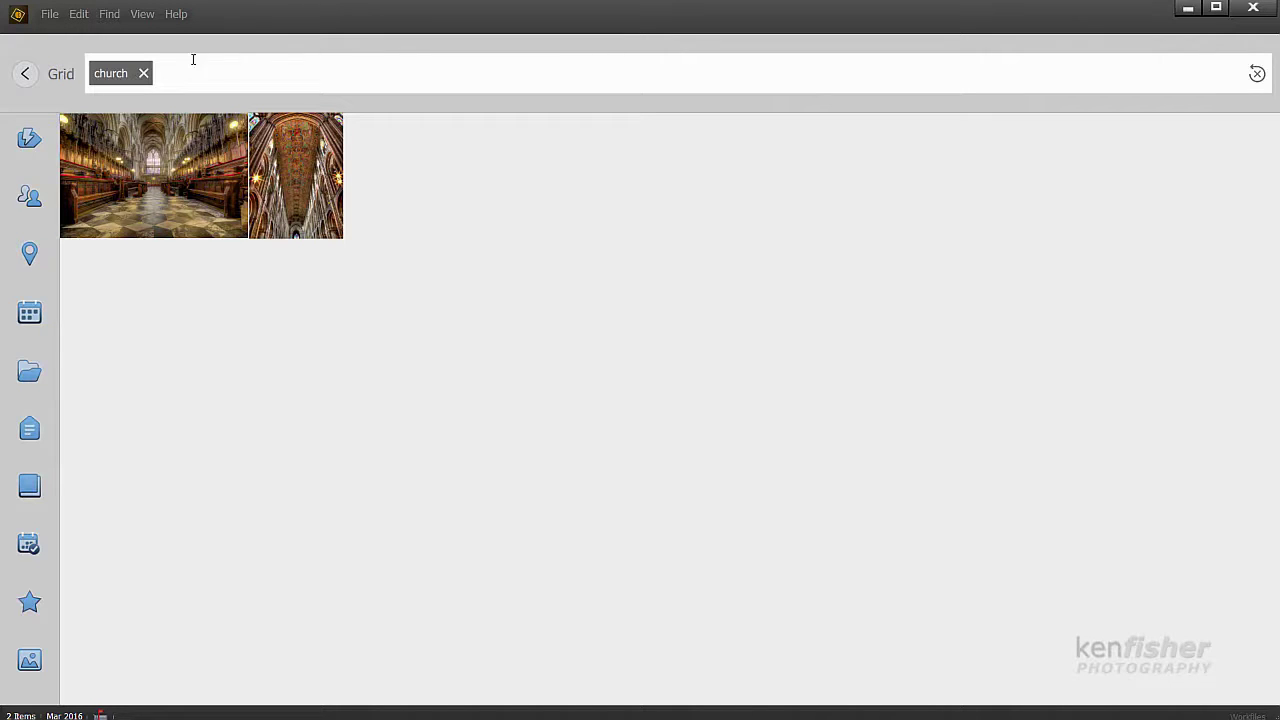
click(143, 73)
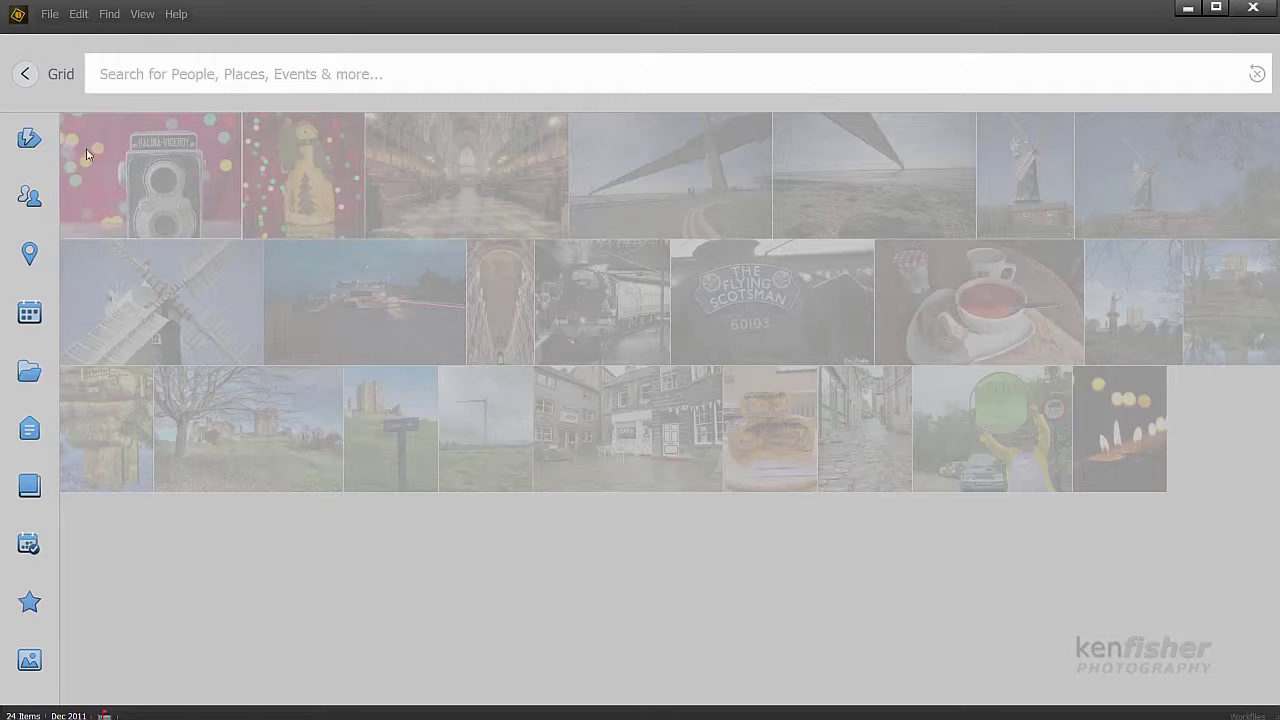
- Check the People category in the search view and return to the main media grid
click(29, 196)
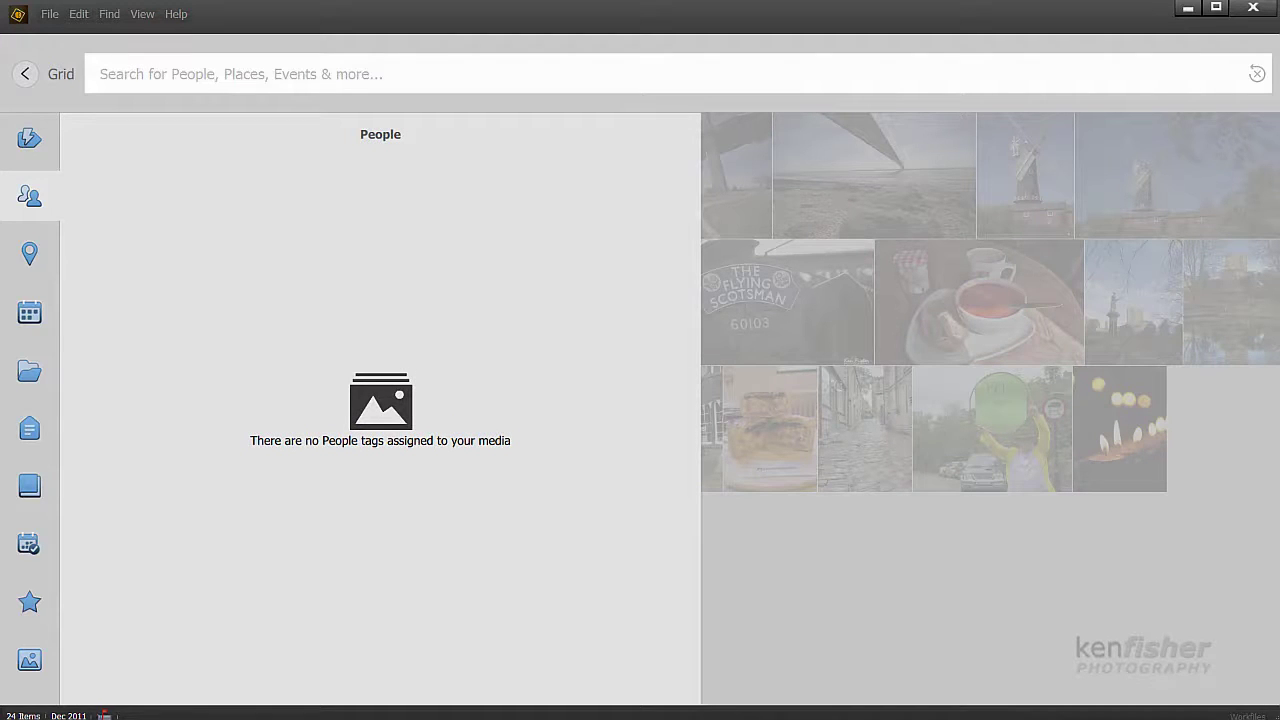
click(15, 189)
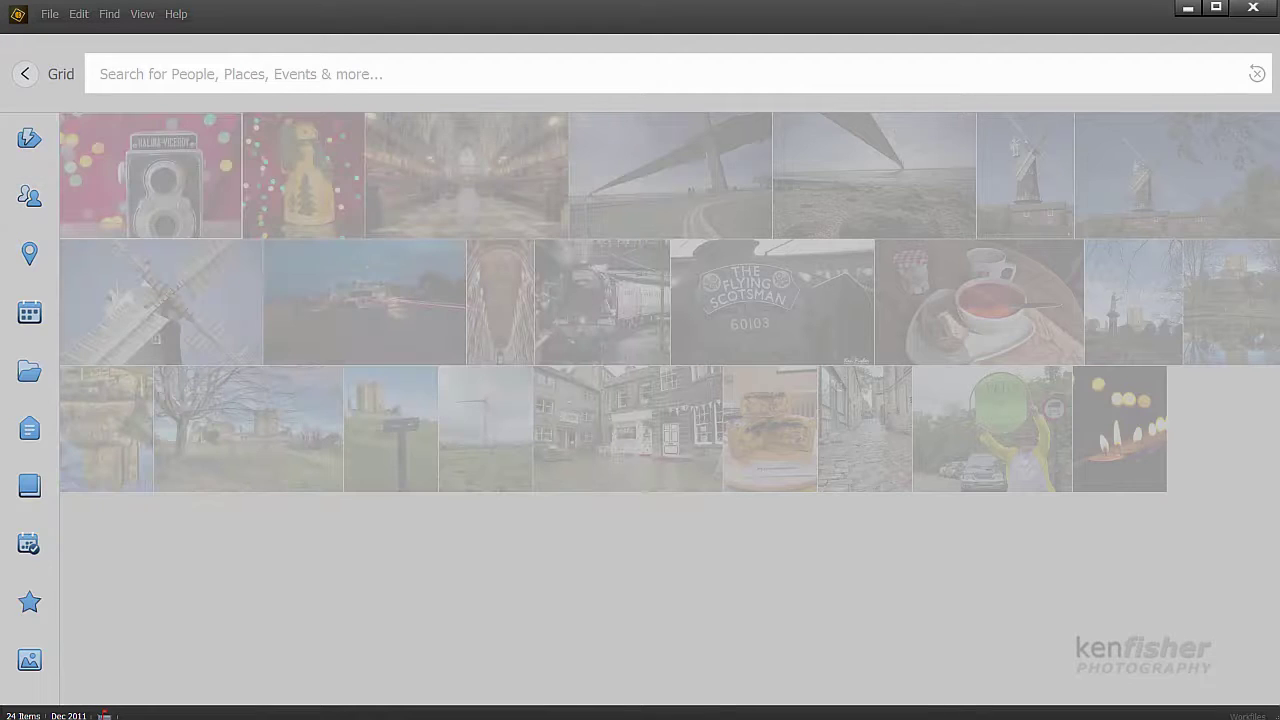
click(25, 74)
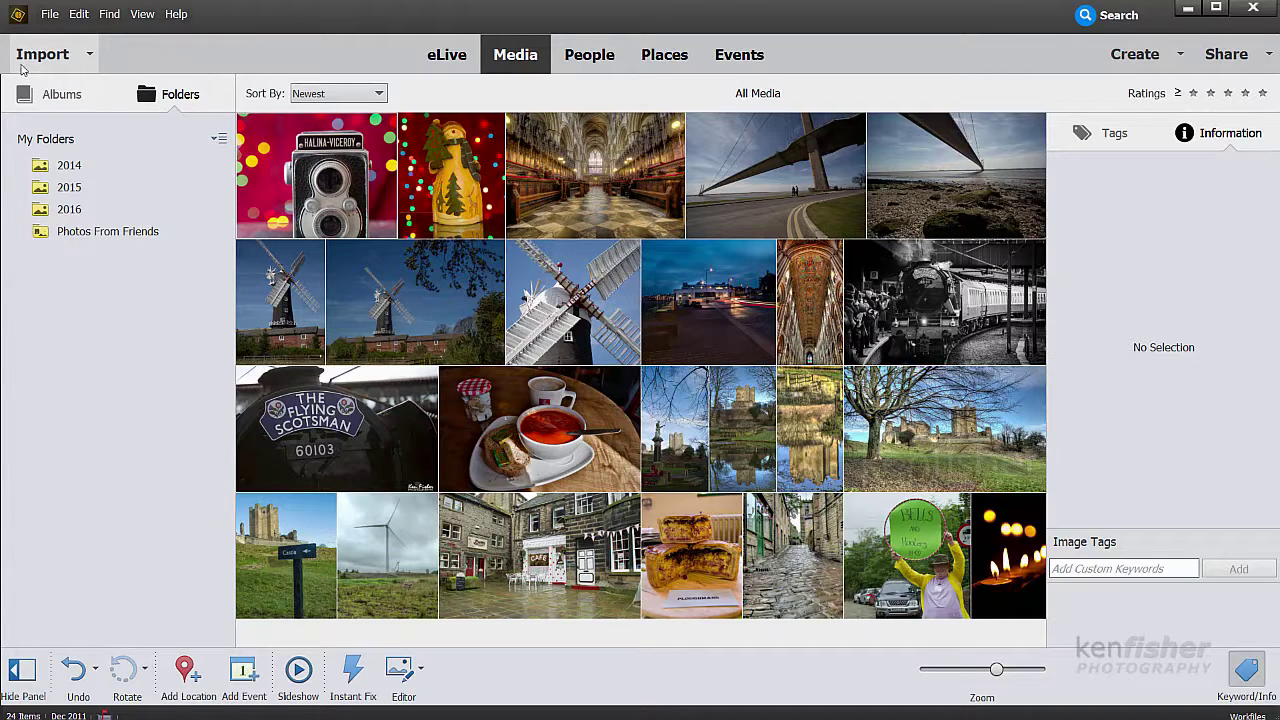
- Review the smart tag search options in the Media-Analysis preferences and close the dialog
click(80, 15)
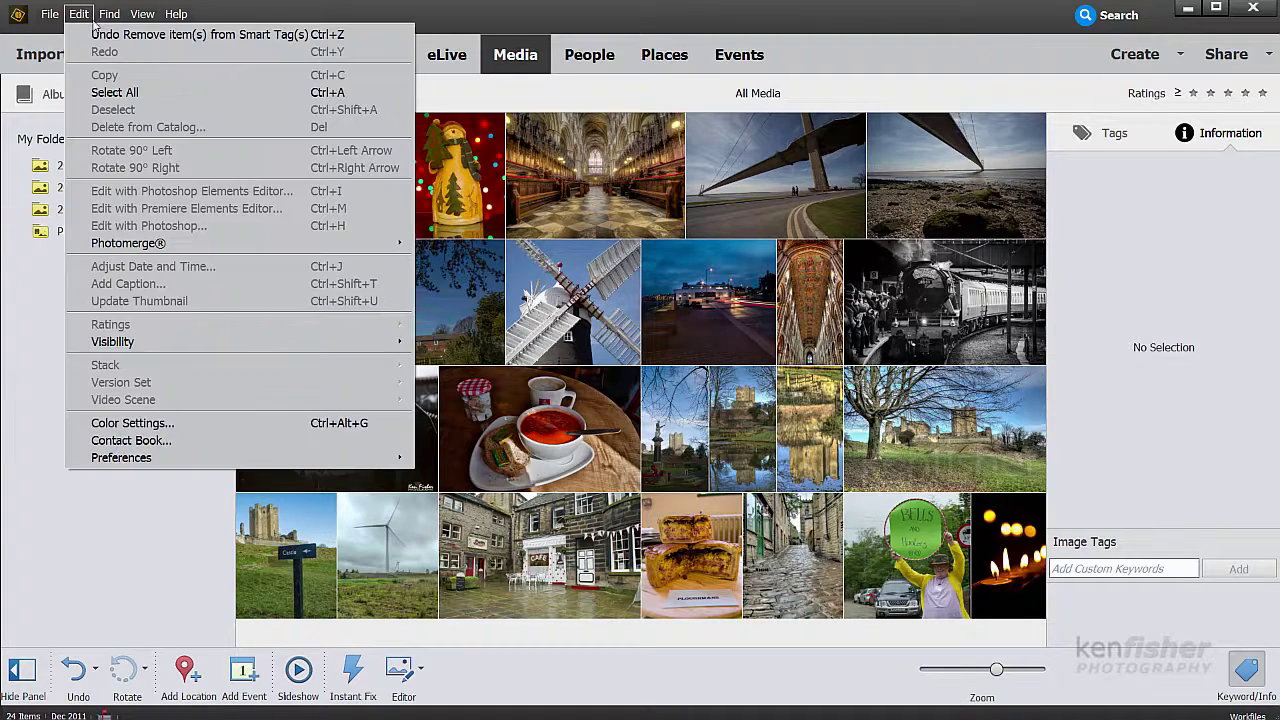
mouse_move(143, 463)
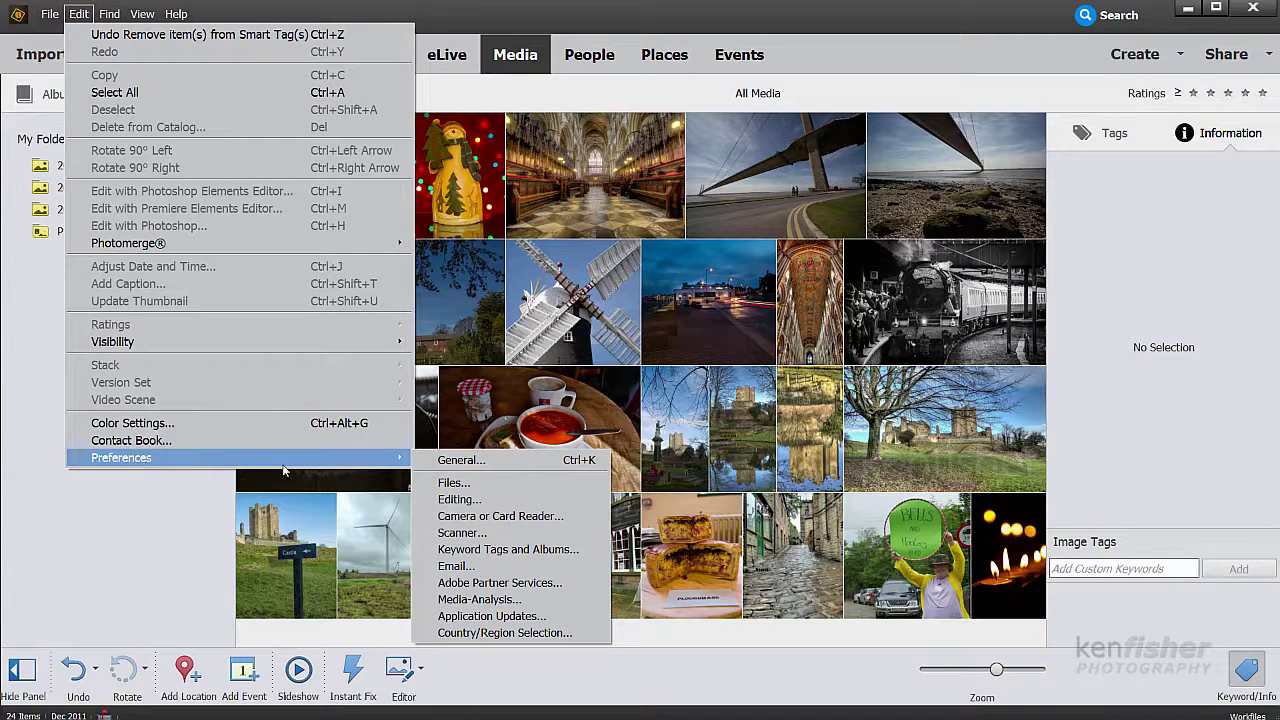
click(507, 603)
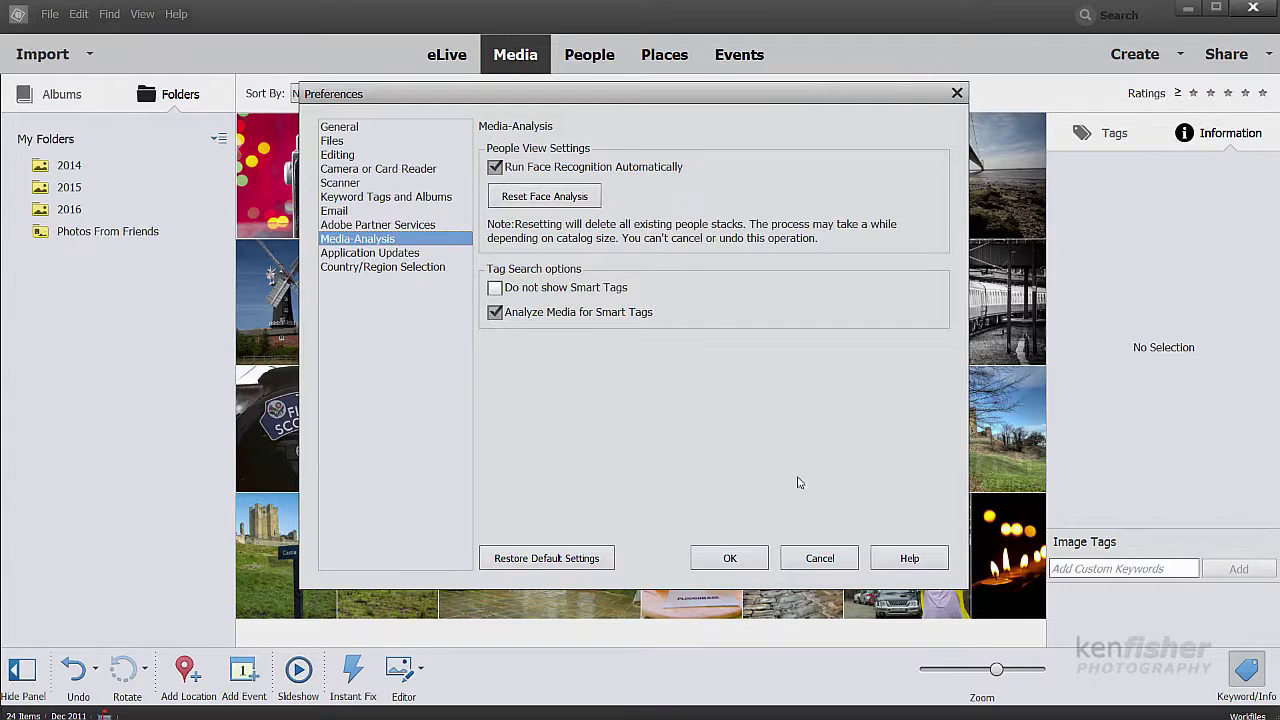
click(730, 562)
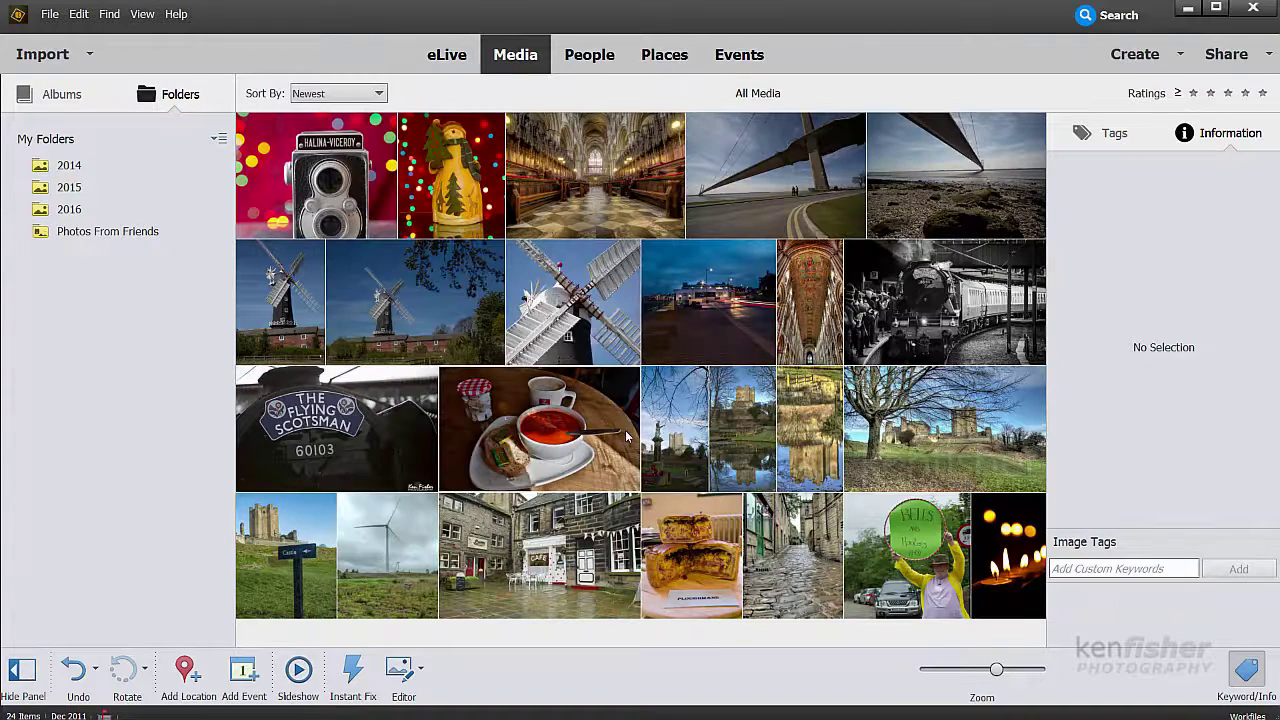